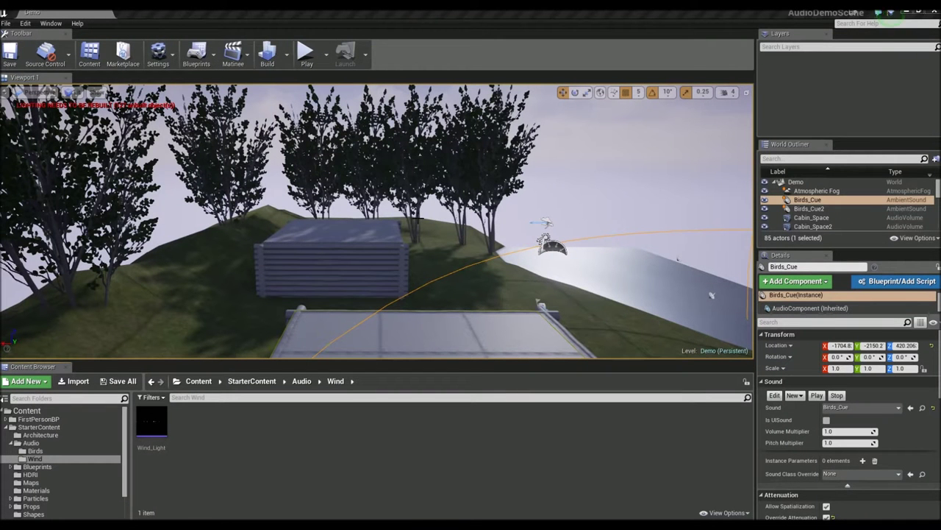
Look through the sound assets in the Birds and Wind subfolders of the StarterContent Audio folder
{"action": "middle_click_drag", "start_coordinate": [410, 211], "coordinate": [483, 211]}
{"action": "right_click_drag", "start_coordinate": [418, 218], "coordinate": [344, 217]}
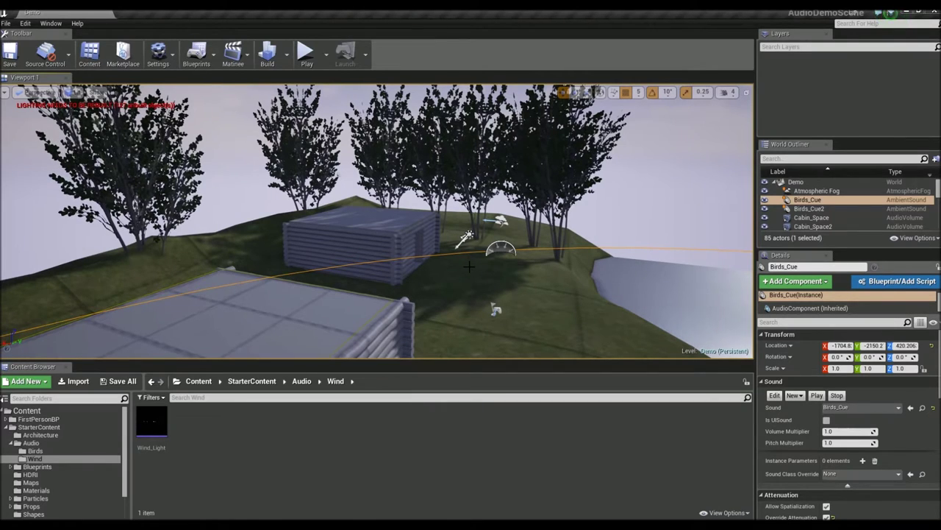
{"action": "left_click", "coordinate": [59, 450]}
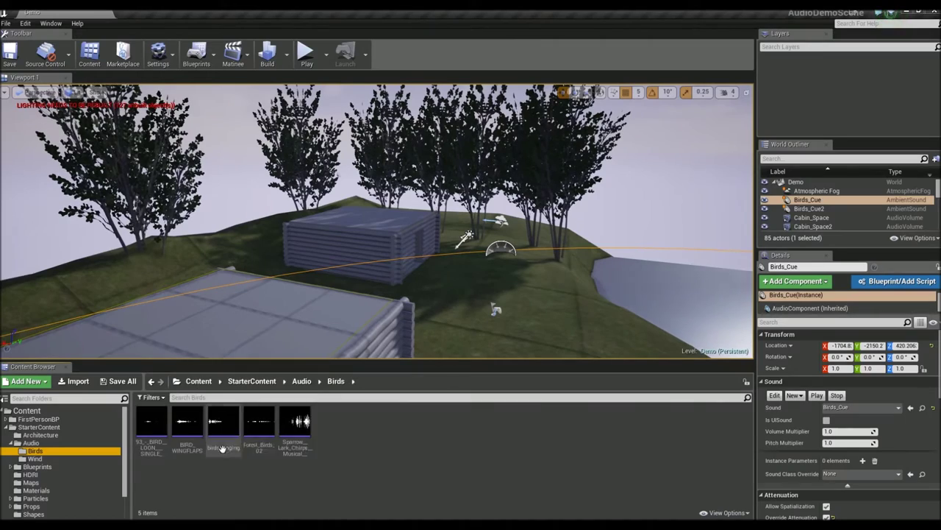
{"action": "left_click", "coordinate": [77, 458]}
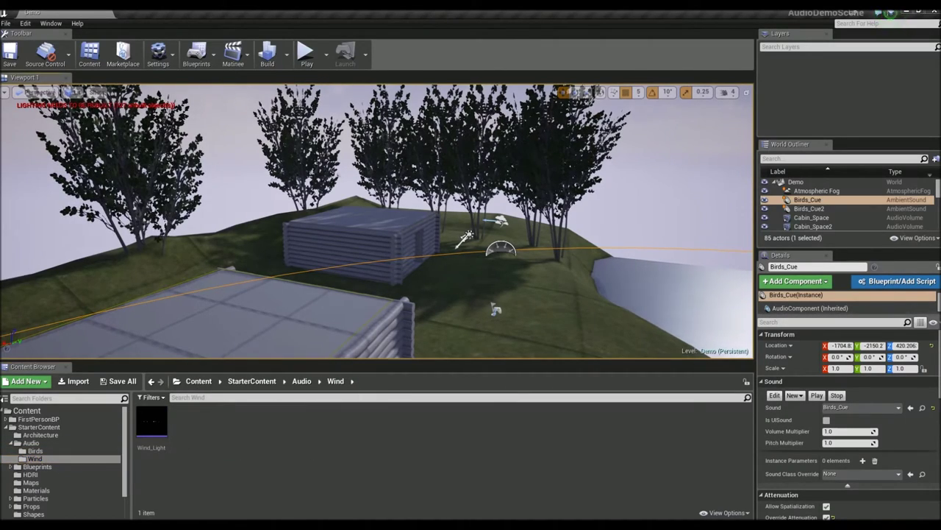
{"action": "mouse_move", "coordinate": [377, 220]}
{"action": "right_mouse_down"}
{"action": "mouse_move", "coordinate": [442, 242]}
{"action": "mouse_move", "coordinate": [412, 176]}
{"action": "mouse_move", "coordinate": [449, 214]}
{"action": "mouse_move", "coordinate": [426, 217]}
{"action": "mouse_move", "coordinate": [470, 220]}
{"action": "mouse_move", "coordinate": [368, 225]}
{"action": "right_mouse_up"}
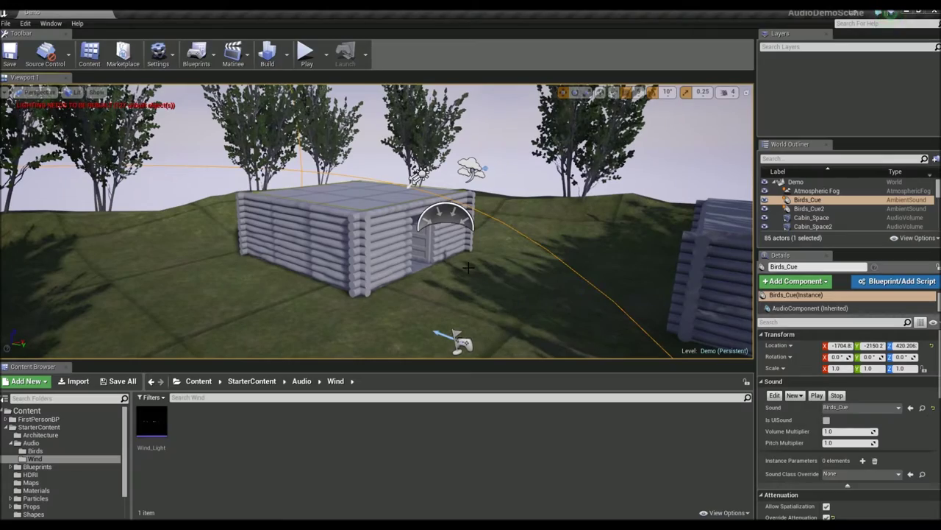
Examine the two log cabins and the surrounding trees in the demo level from several angles
{"action": "right_click_drag", "start_coordinate": [469, 262], "coordinate": [735, 262]}
{"action": "right_click_drag", "start_coordinate": [376, 221], "coordinate": [648, 220]}
{"action": "key", "text": "w"}
{"action": "right_click_drag", "start_coordinate": [515, 278], "coordinate": [139, 278]}
{"action": "right_click_drag", "start_coordinate": [581, 263], "coordinate": [520, 251]}
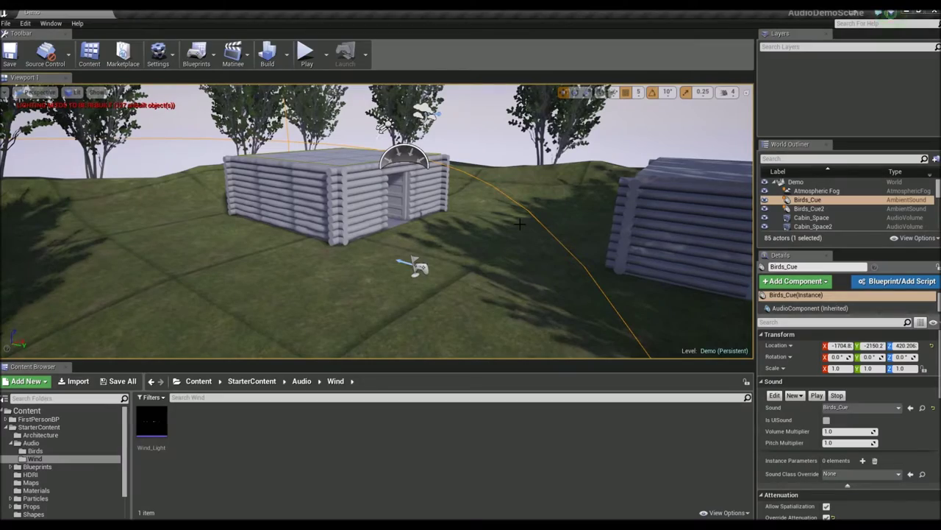
{"action": "mouse_move", "coordinate": [322, 236]}
{"action": "right_mouse_down"}
{"action": "mouse_move", "coordinate": [447, 210]}
{"action": "mouse_move", "coordinate": [216, 198]}
{"action": "mouse_move", "coordinate": [632, 221]}
{"action": "mouse_move", "coordinate": [321, 236]}
{"action": "right_mouse_up"}
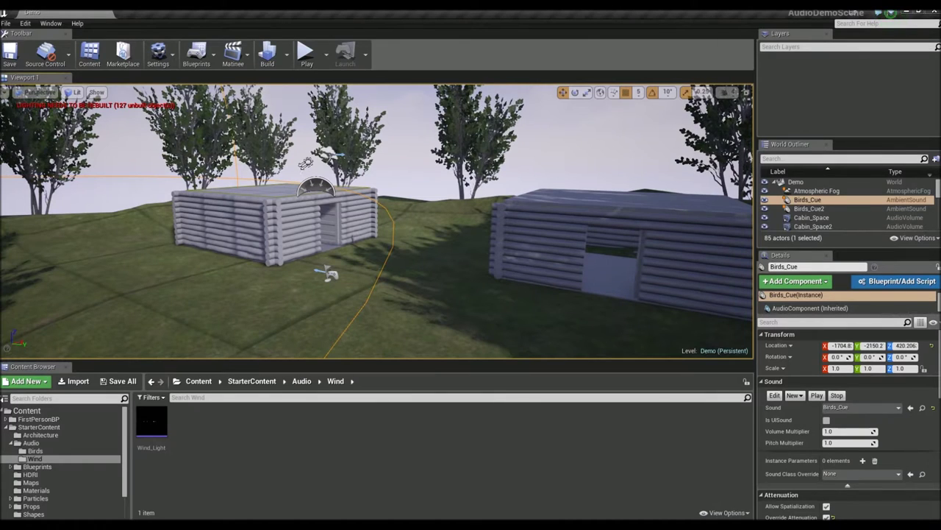
{"action": "right_click_drag", "start_coordinate": [321, 227], "coordinate": [315, 234]}
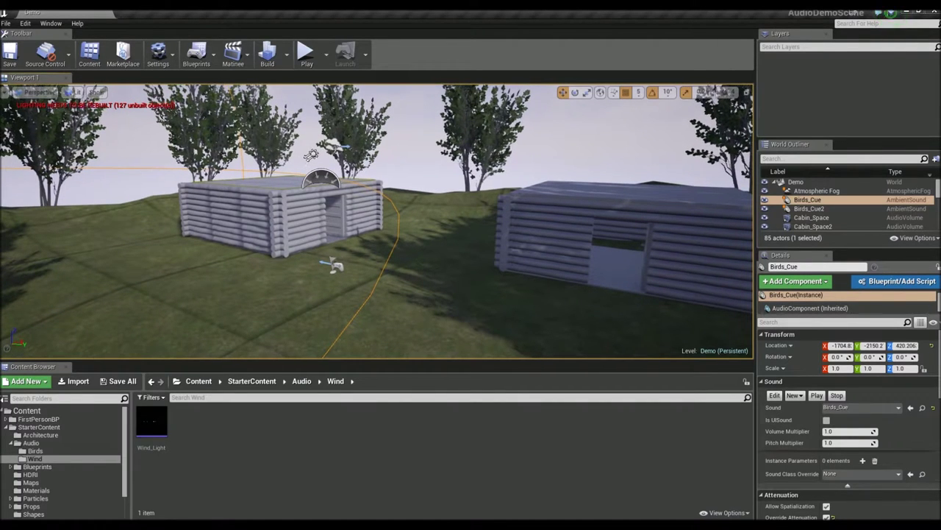
{"action": "right_click_drag", "start_coordinate": [322, 224], "coordinate": [327, 253]}
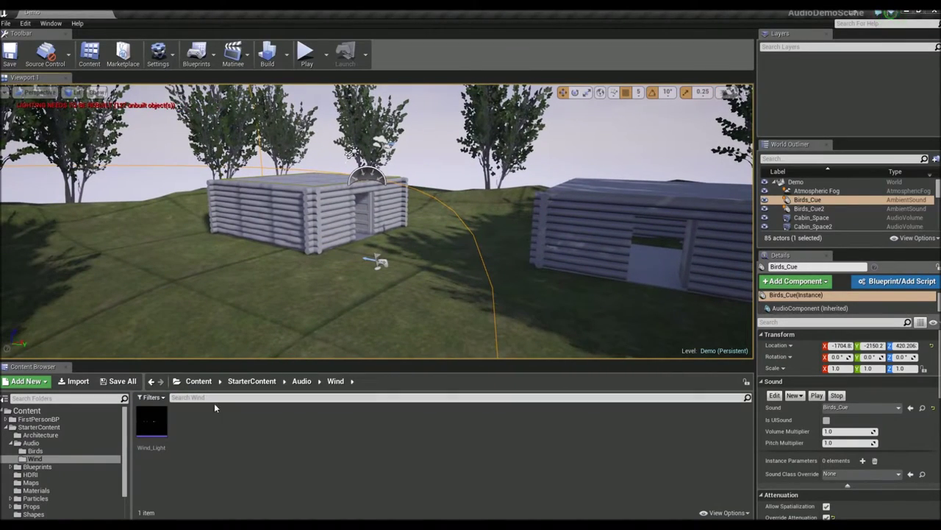
Select the Wind_Light sound wave in the Wind folder and inspect its asset details
{"action": "mouse_move", "coordinate": [159, 428]}
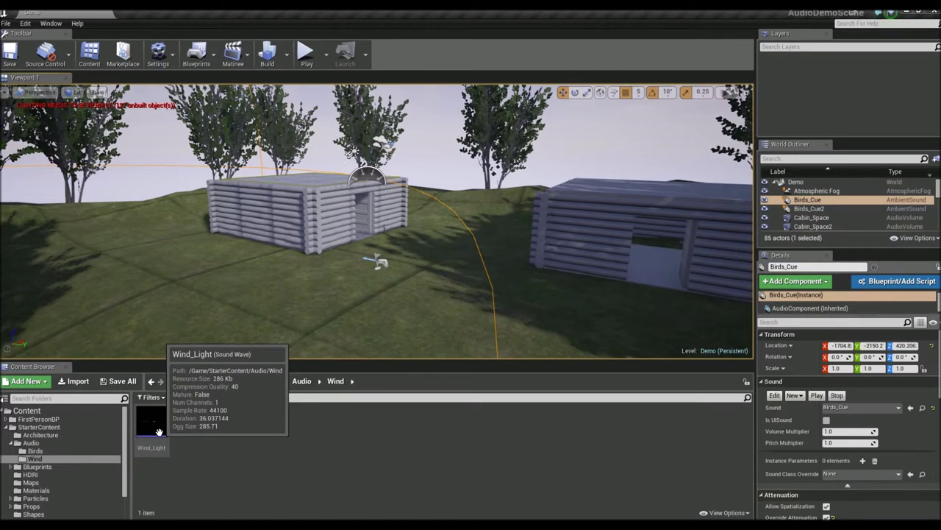
{"action": "left_click", "coordinate": [158, 431]}
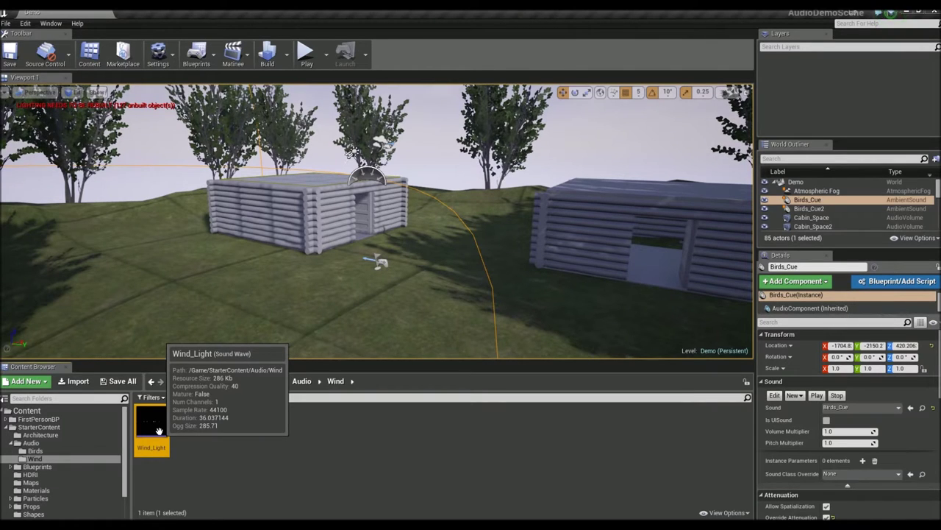
{"action": "right_click_drag", "start_coordinate": [300, 281], "coordinate": [349, 262]}
{"action": "key", "text": "w"}
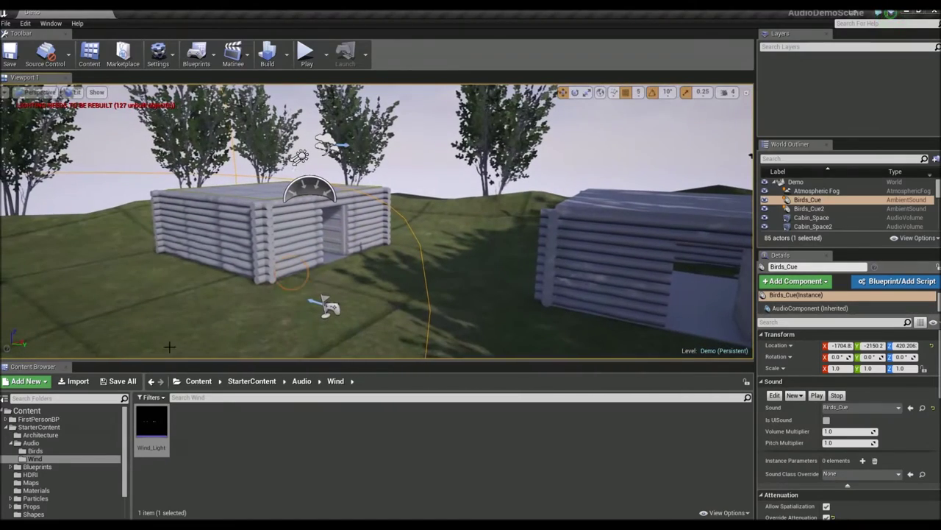
Go through each sound wave in the Birds folder, from the loon call to the sparrow chirps, inspecting its details
{"action": "left_click", "coordinate": [87, 453]}
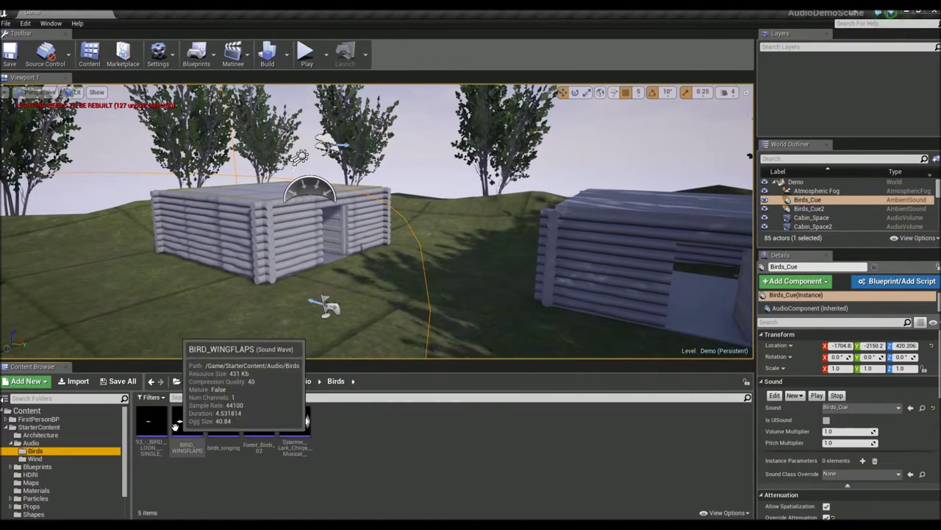
{"action": "left_click", "coordinate": [151, 424]}
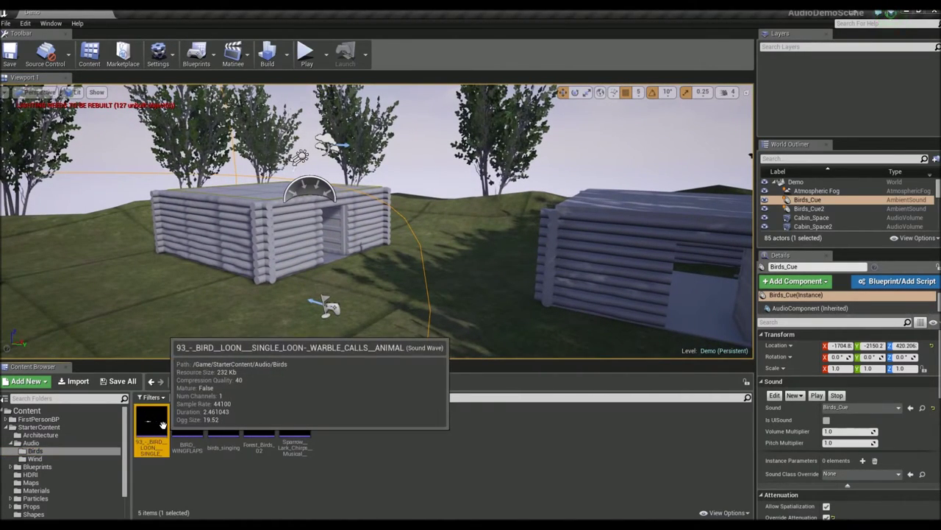
{"action": "left_click", "coordinate": [177, 426]}
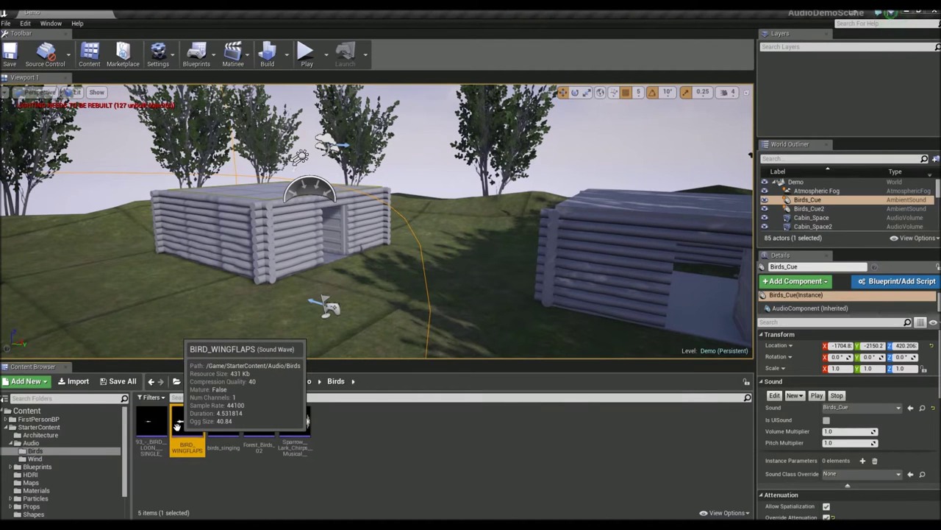
{"action": "left_click", "coordinate": [222, 431]}
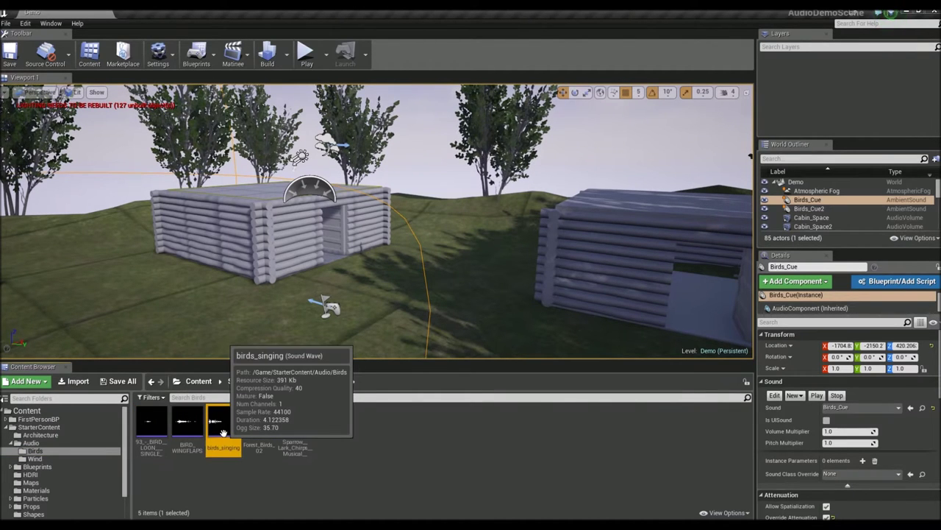
{"action": "left_click", "coordinate": [257, 430]}
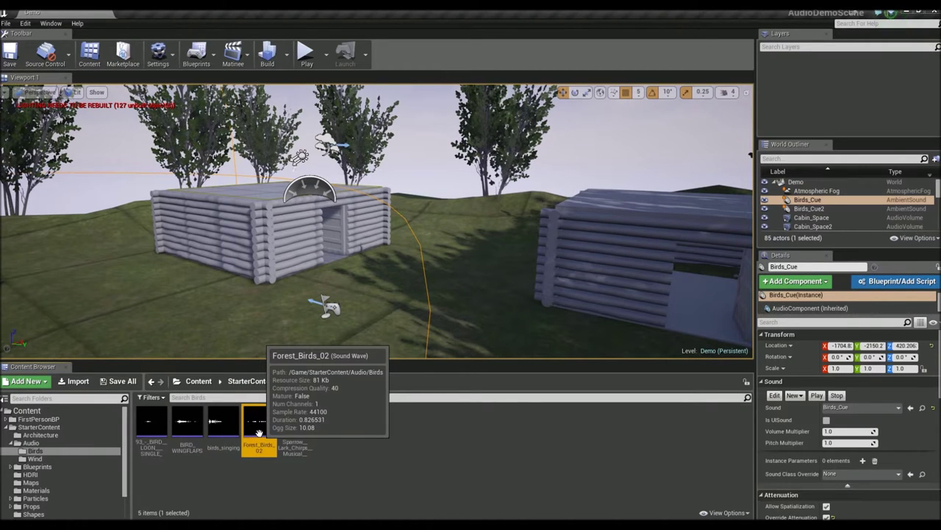
{"action": "left_click", "coordinate": [294, 428]}
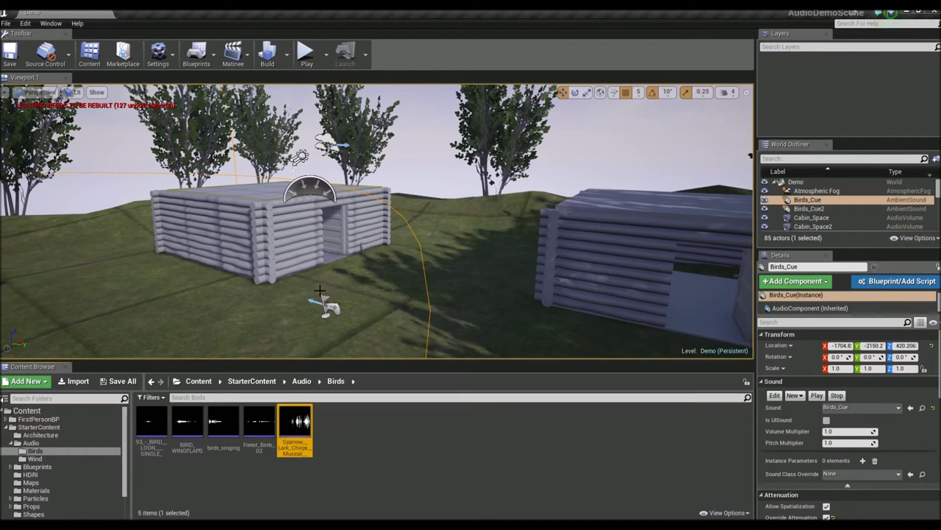
{"action": "right_click_drag", "start_coordinate": [367, 280], "coordinate": [308, 331]}
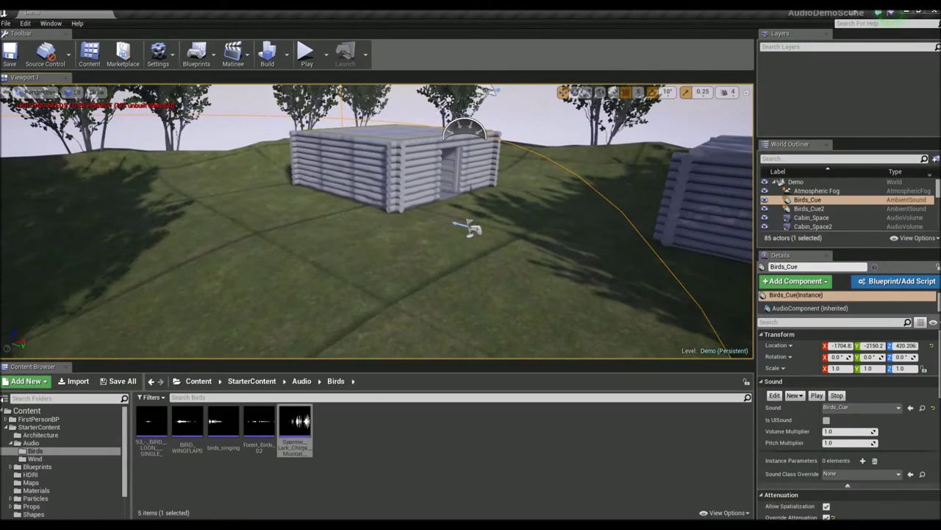
Play the level and walk around the cabins, trees and lakeside to hear the ambient sounds, ending the play session
{"action": "left_click", "coordinate": [307, 55]}
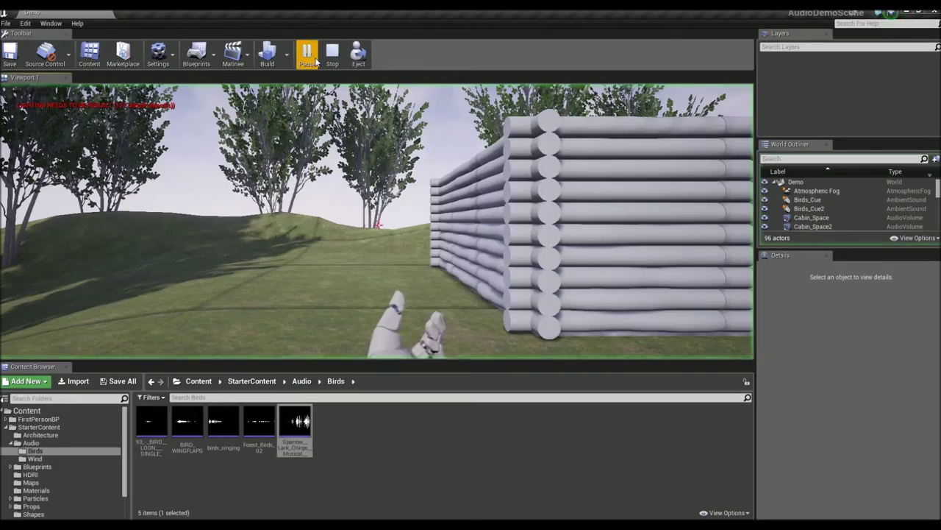
{"action": "left_click", "coordinate": [378, 225]}
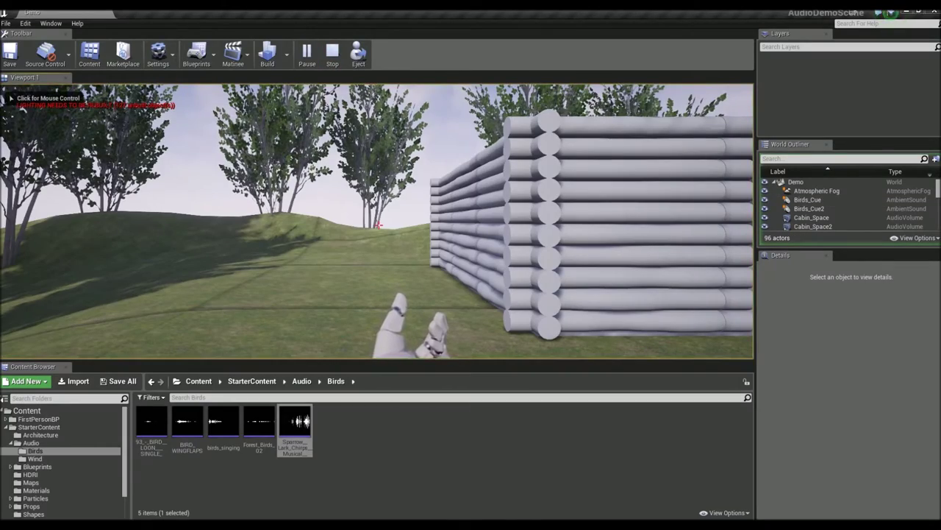
{"action": "key", "text": "w"}
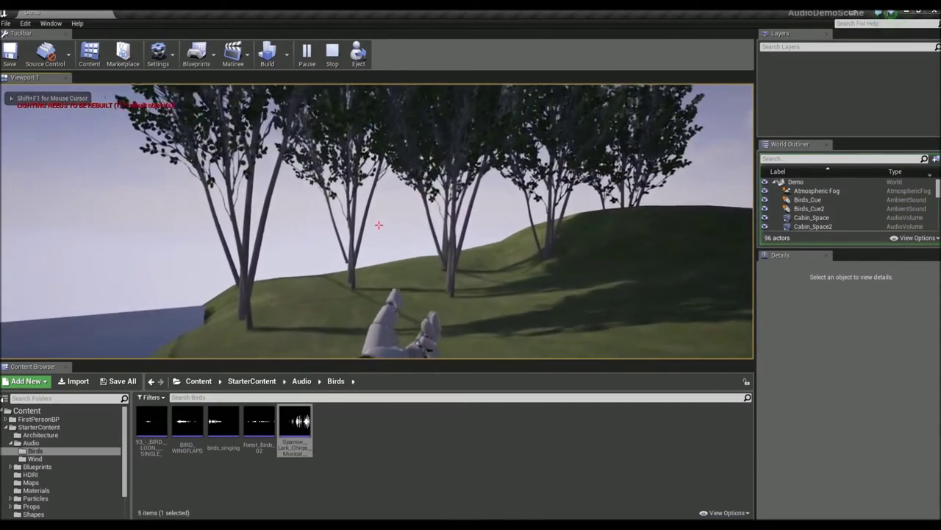
{"action": "key", "text": "w"}
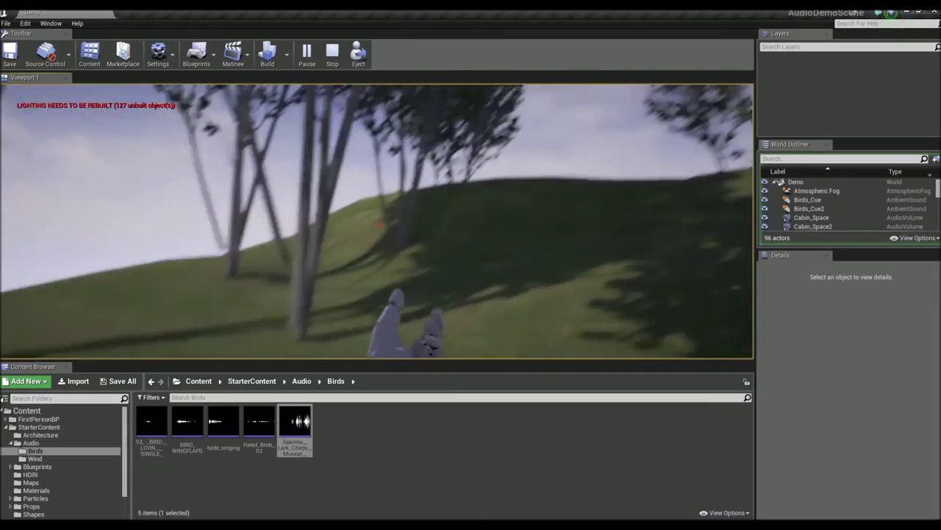
{"action": "key", "text": "w"}
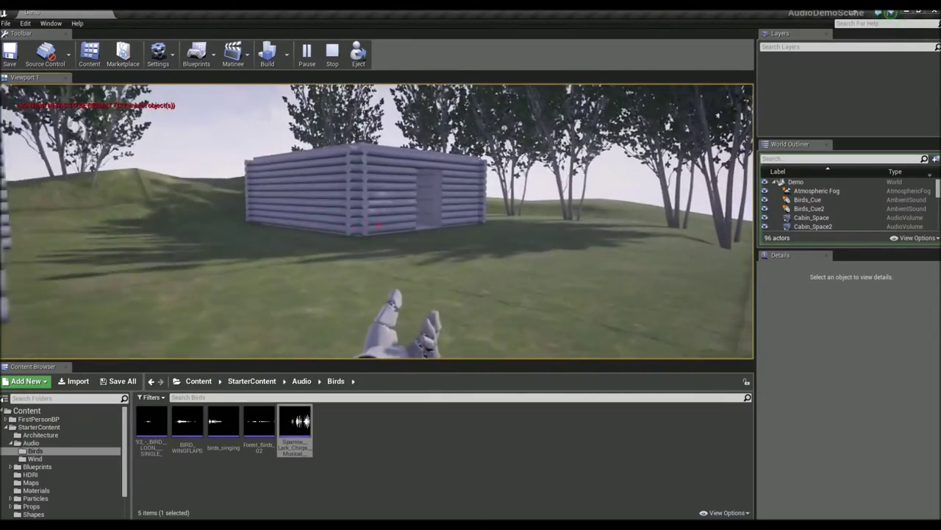
{"action": "key", "text": "w"}
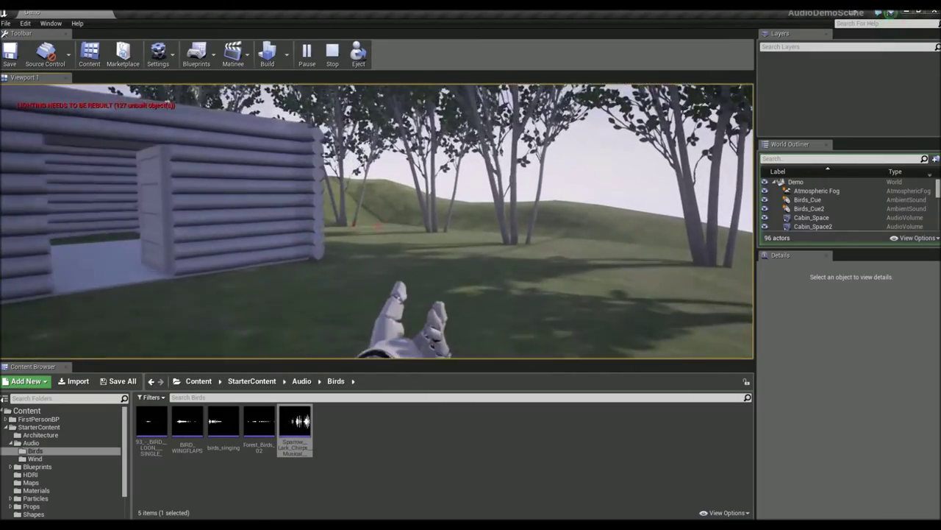
{"action": "key", "text": "w"}
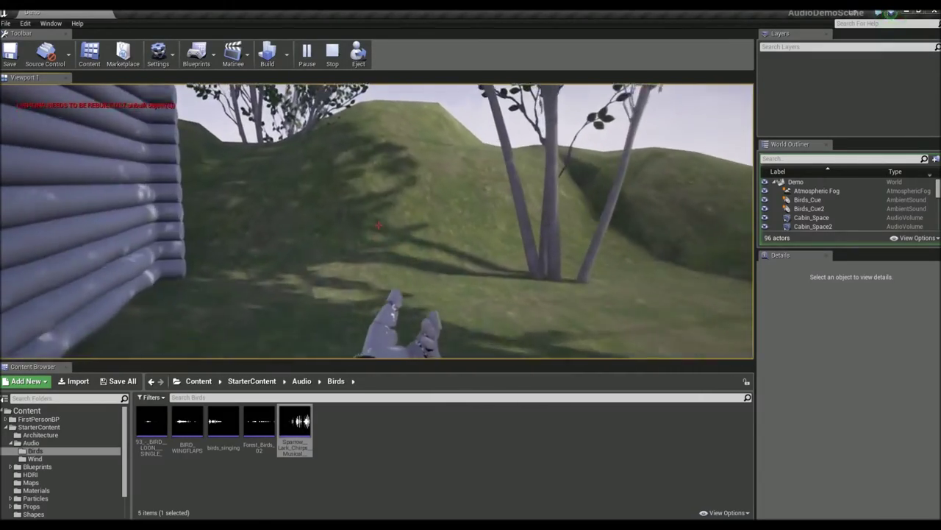
{"action": "key", "text": "w"}
{"action": "key", "text": "w"}
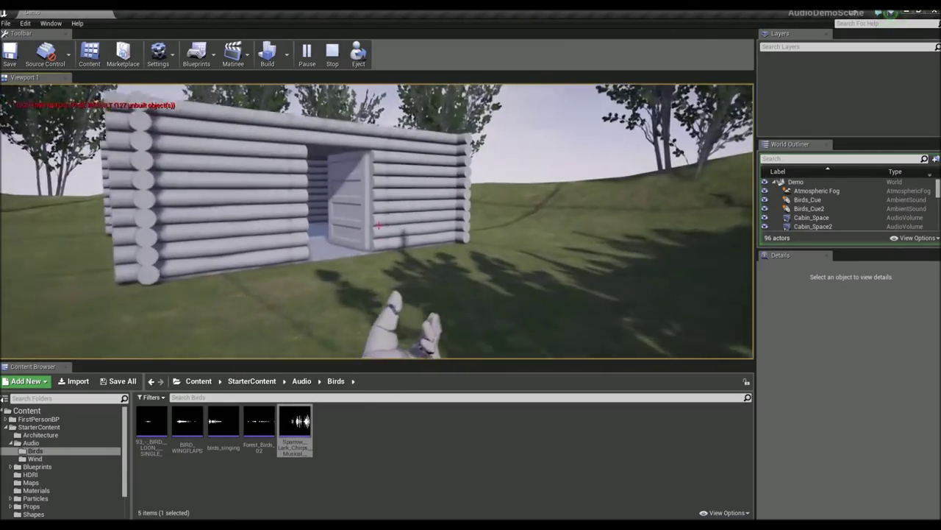
{"action": "key", "text": "w"}
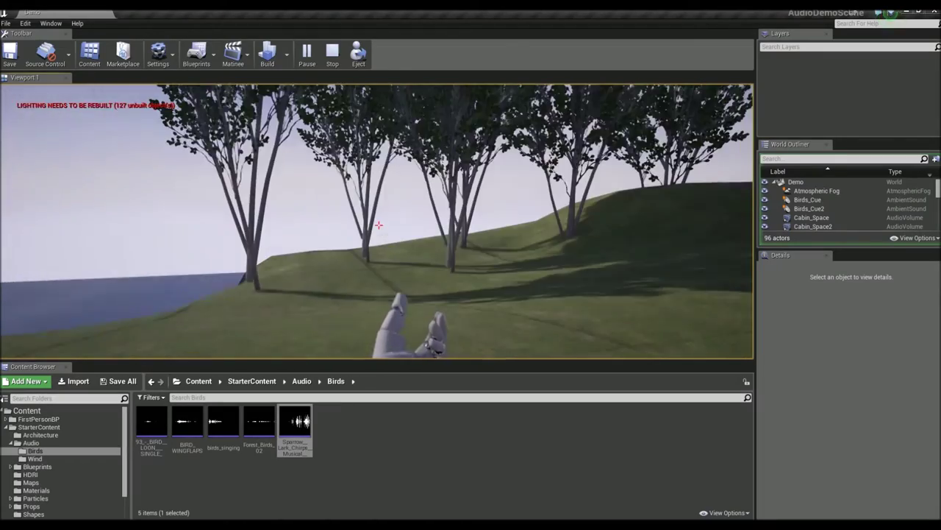
{"action": "key", "text": "w"}
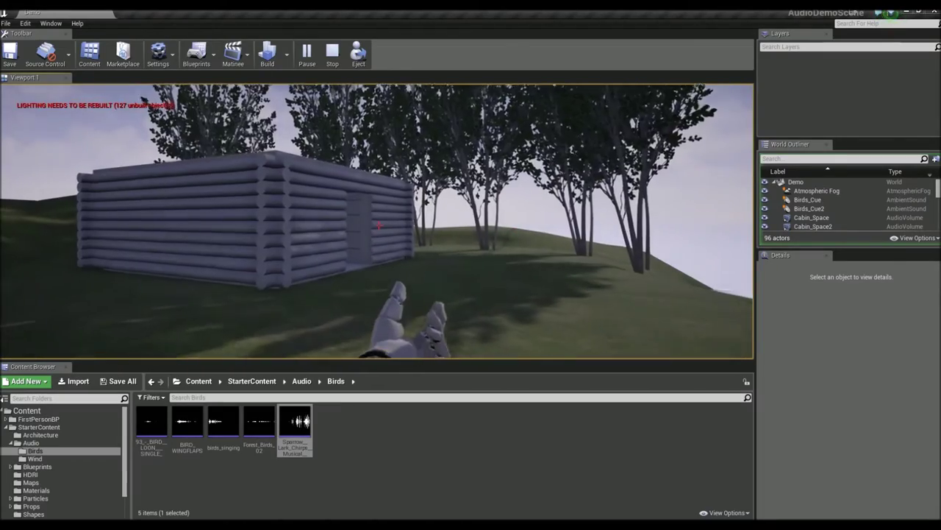
{"action": "key", "text": "w"}
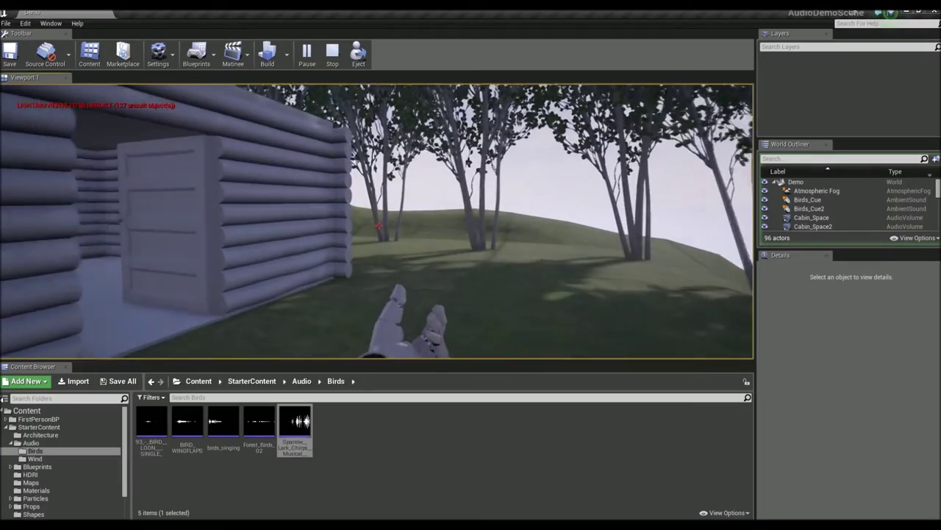
{"action": "key", "text": "w"}
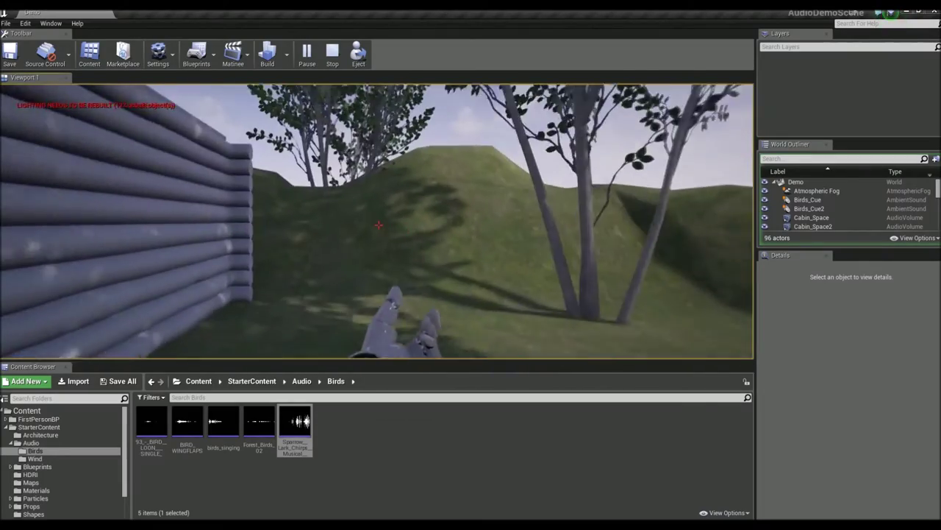
{"action": "key", "text": "w"}
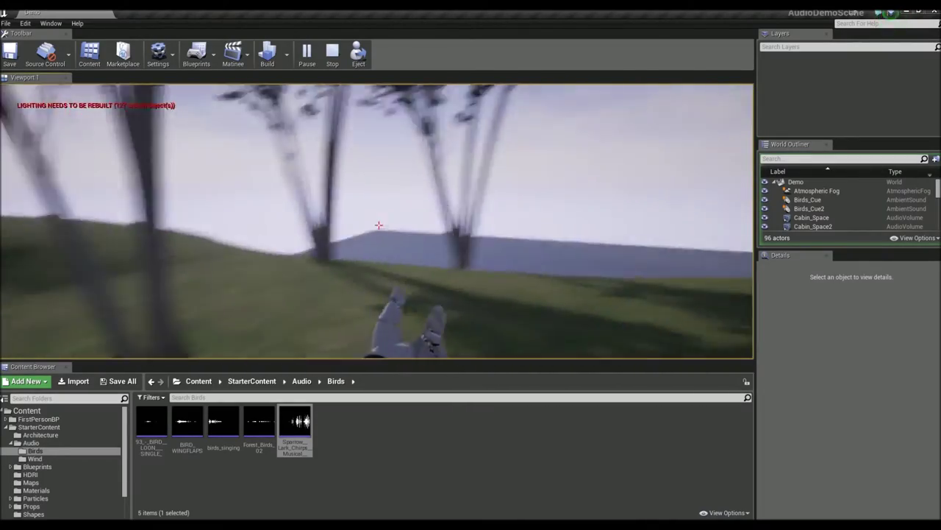
{"action": "key", "text": "Escape"}
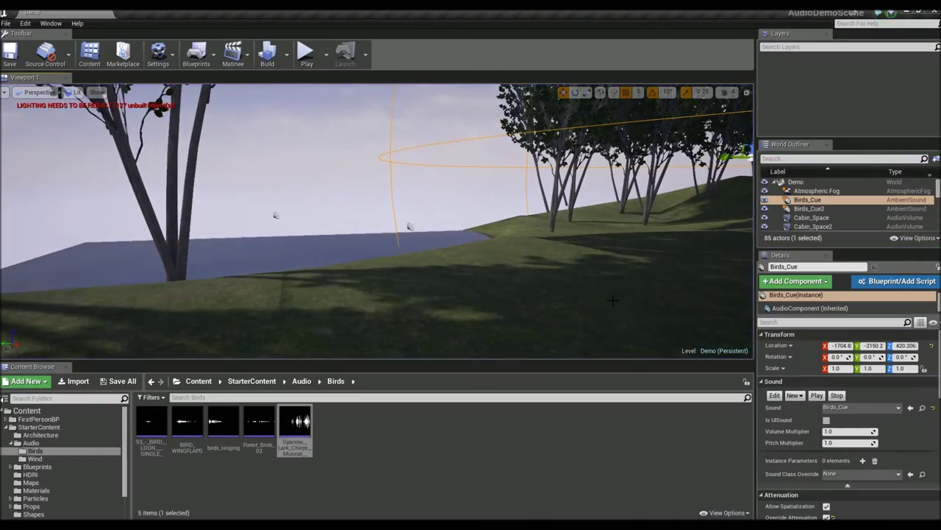
Select the Birds_Cue ambient sound actor in the level
{"action": "right_click", "coordinate": [592, 294]}
{"action": "left_click", "coordinate": [517, 258]}
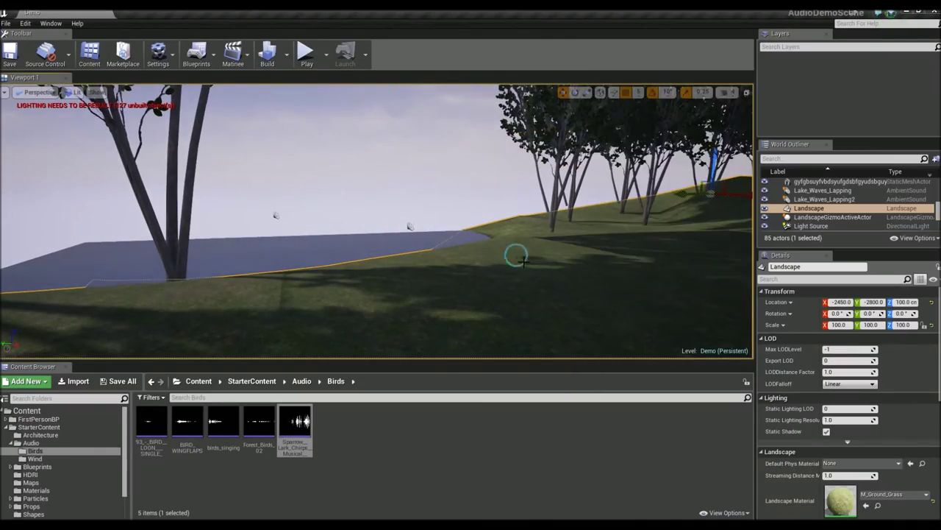
{"action": "key", "text": "w"}
{"action": "right_click_drag", "start_coordinate": [524, 261], "coordinate": [677, 220]}
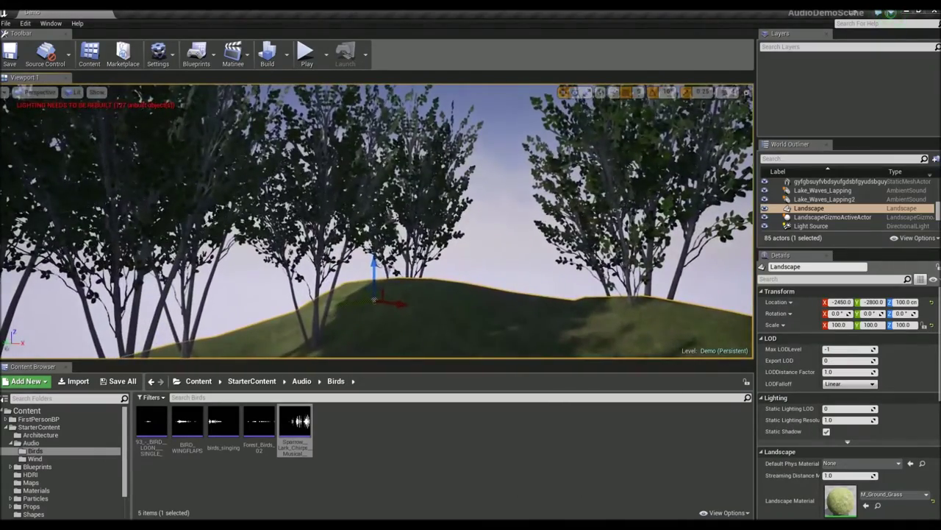
{"action": "left_click_drag", "start_coordinate": [937, 210], "coordinate": [937, 188]}
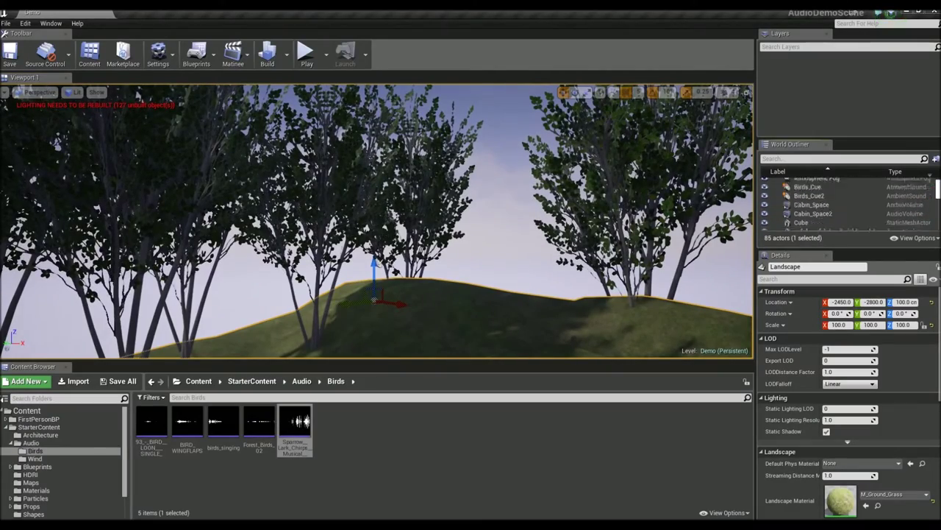
{"action": "scroll", "coordinate": [845, 202], "scroll_direction": "up", "scroll_amount": 1}
{"action": "double_click", "coordinate": [808, 199]}
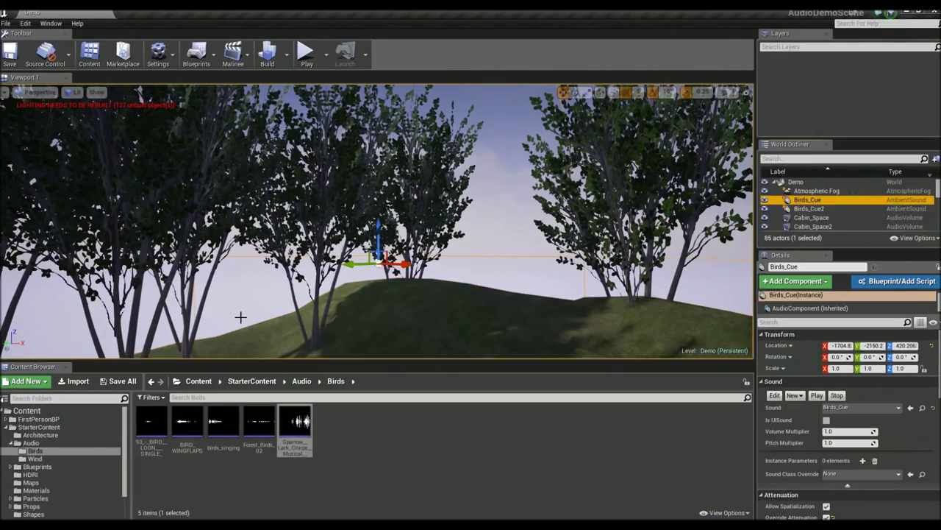
Examine how far the Birds_Cue attenuation sphere reaches over the trees, the lake and the cabin
{"action": "right_click_drag", "start_coordinate": [240, 317], "coordinate": [360, 294]}
{"action": "key", "text": "d"}
{"action": "key", "text": "w"}
{"action": "key", "text": "s"}
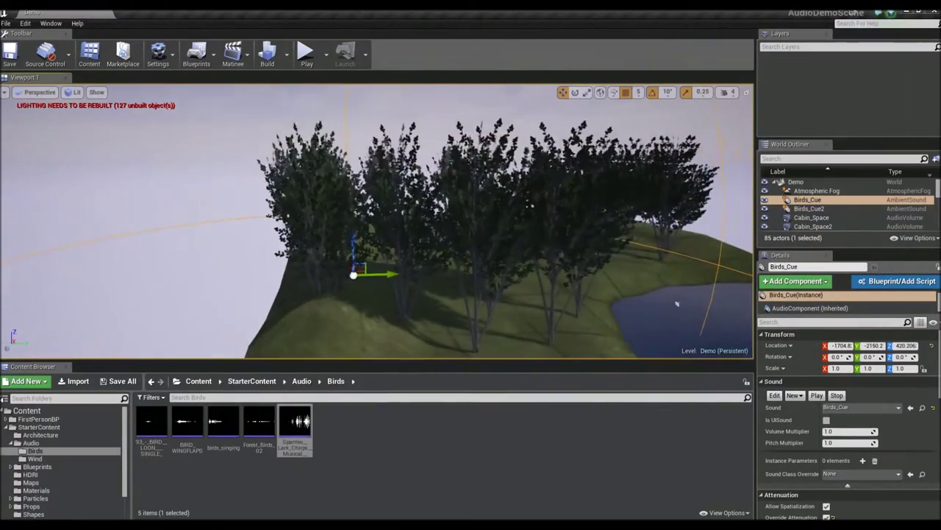
{"action": "right_click_drag", "start_coordinate": [677, 303], "coordinate": [677, 320]}
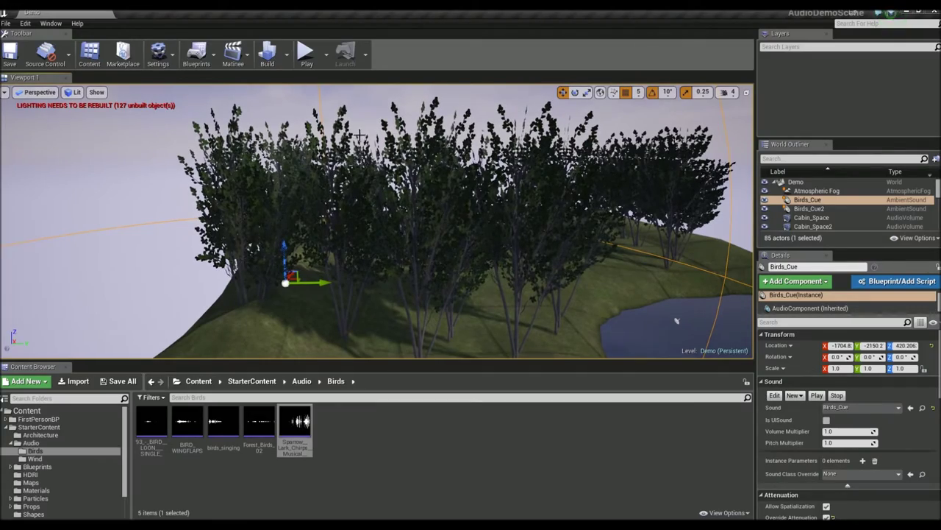
{"action": "key", "text": "w"}
{"action": "right_click_drag", "start_coordinate": [267, 223], "coordinate": [213, 217]}
{"action": "key", "text": "s"}
{"action": "key", "text": "d"}
{"action": "key", "text": "w"}
{"action": "right_click_drag", "start_coordinate": [691, 302], "coordinate": [647, 243]}
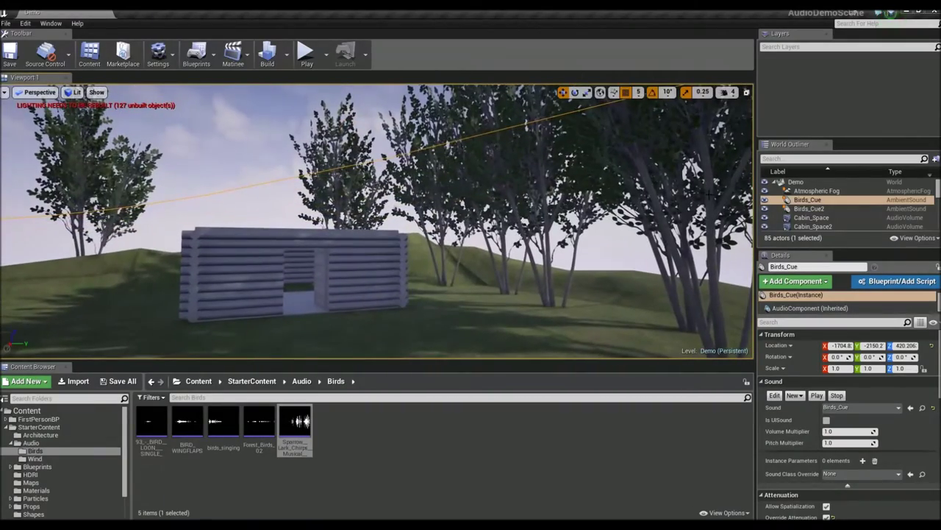
Select the Birds_Cue2 ambient sound and examine its attenuation sphere around the two cabins
{"action": "double_click", "coordinate": [809, 209]}
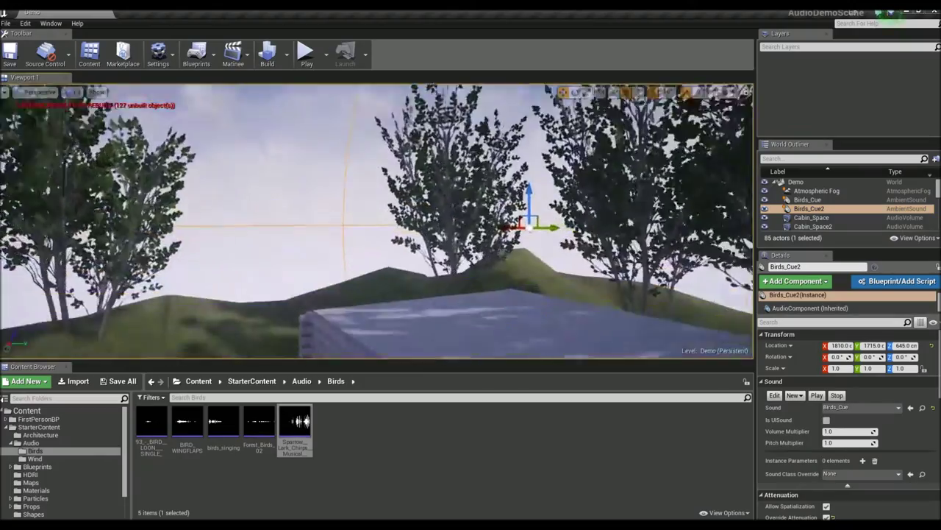
{"action": "right_click_drag", "start_coordinate": [377, 221], "coordinate": [331, 236]}
{"action": "right_click_drag", "start_coordinate": [357, 206], "coordinate": [343, 208]}
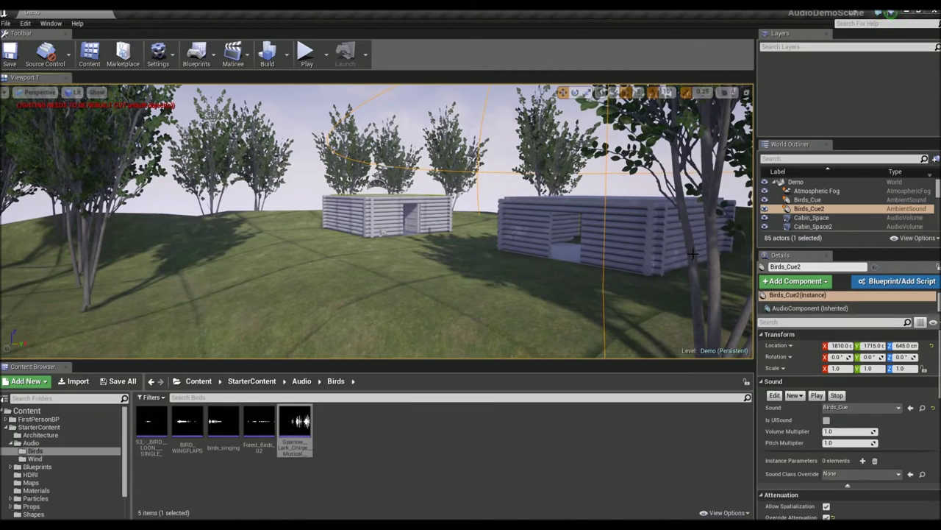
Open the sound cue used by Birds_Cue2 for editing and look over its whole node graph
{"action": "right_click", "coordinate": [838, 206]}
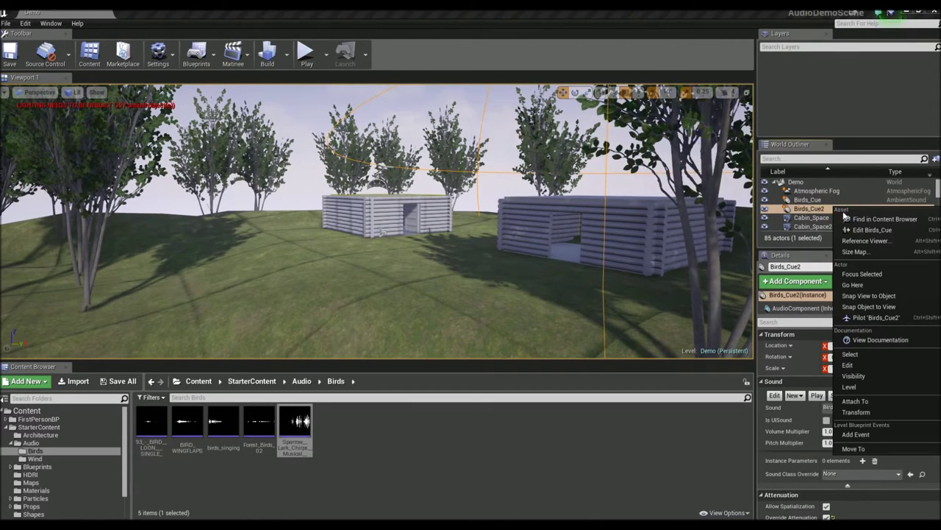
{"action": "left_click", "coordinate": [853, 231]}
{"action": "scroll", "coordinate": [503, 227], "scroll_direction": "up", "scroll_amount": 2}
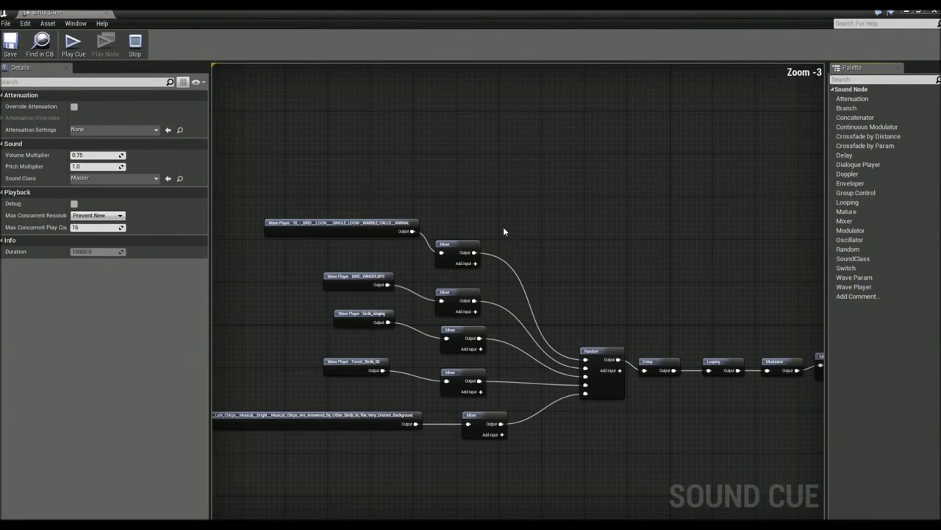
{"action": "scroll", "coordinate": [504, 230], "scroll_direction": "down", "scroll_amount": 4}
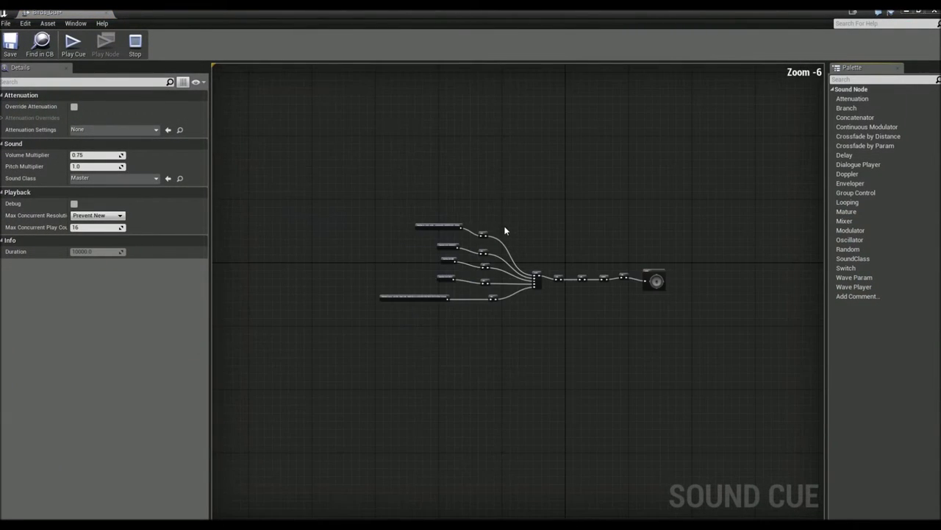
{"action": "scroll", "coordinate": [505, 230], "scroll_direction": "up", "scroll_amount": 3}
{"action": "right_click", "coordinate": [522, 248]}
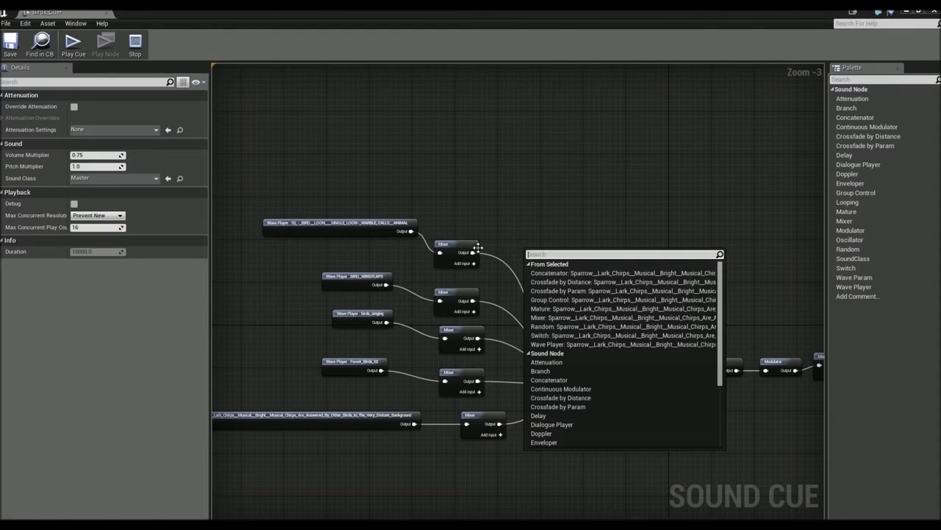
{"action": "left_click", "coordinate": [453, 225]}
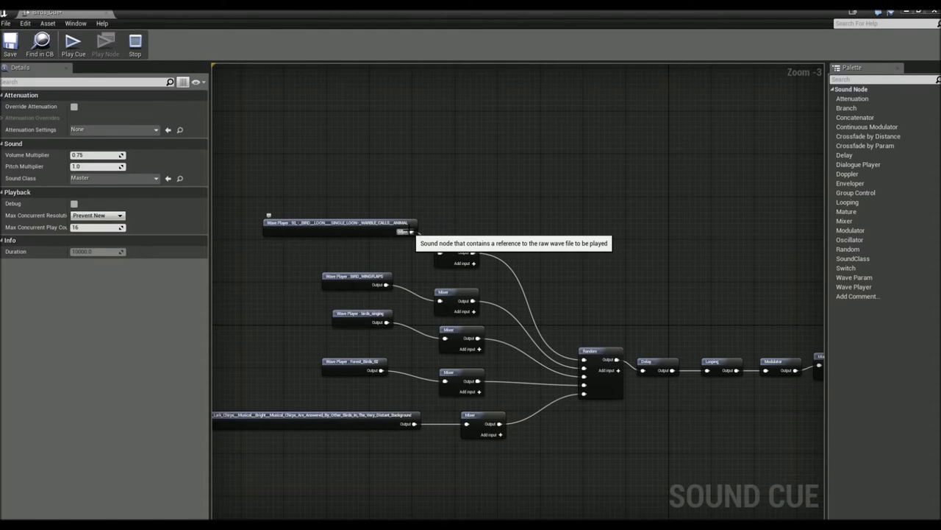
Wire the loon call Wave Player directly into the Output node and play the cue
{"action": "left_click_drag", "start_coordinate": [410, 232], "coordinate": [557, 246]}
{"action": "right_click_drag", "start_coordinate": [566, 357], "coordinate": [755, 338]}
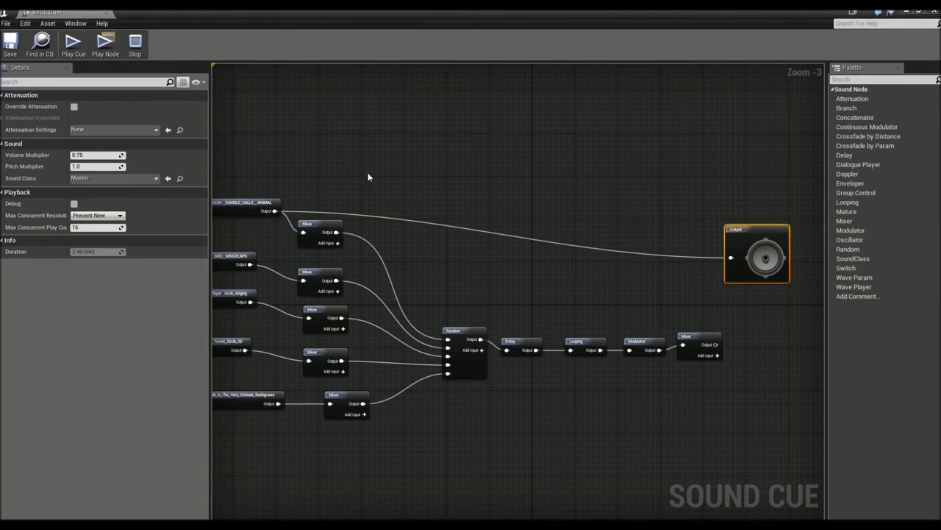
{"action": "key", "text": "space"}
Move the Output node level with the last Mixer and connect that Mixer to it again
{"action": "left_click_drag", "start_coordinate": [757, 237], "coordinate": [783, 333]}
{"action": "left_click_drag", "start_coordinate": [716, 345], "coordinate": [759, 356]}
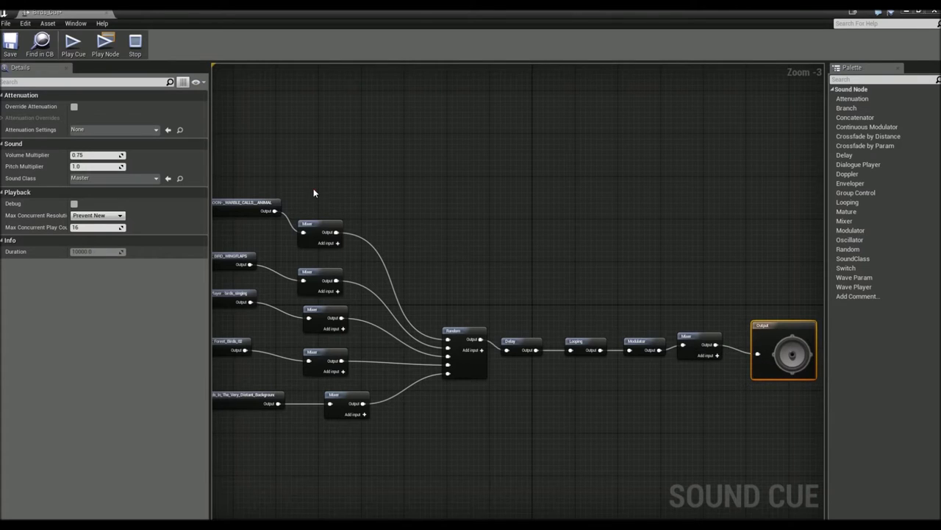
Examine the five bird Wave Players and the Mixers that feed the Random node
{"action": "scroll", "coordinate": [313, 188], "scroll_direction": "up", "scroll_amount": 2}
{"action": "scroll", "coordinate": [501, 192], "scroll_direction": "up", "scroll_amount": 2}
{"action": "right_click_drag", "start_coordinate": [506, 170], "coordinate": [512, 108]}
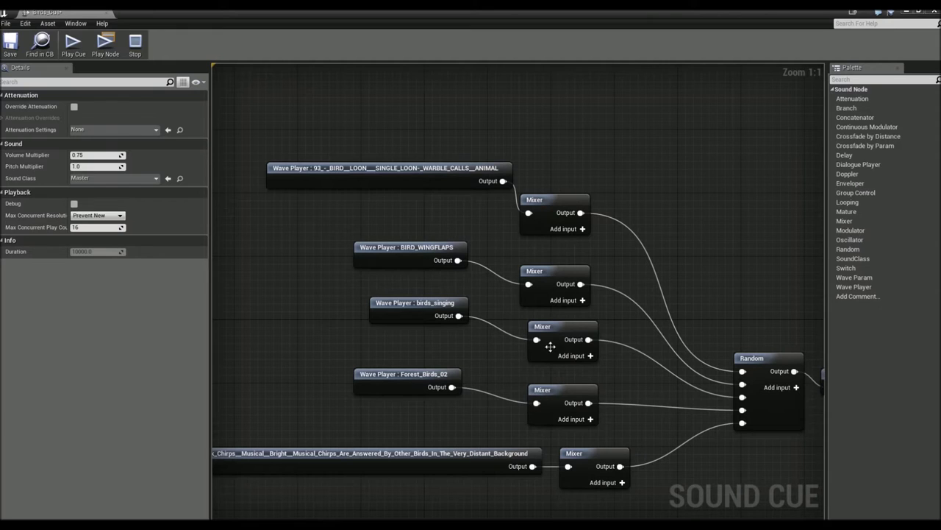
{"action": "right_click_drag", "start_coordinate": [681, 207], "coordinate": [508, 200]}
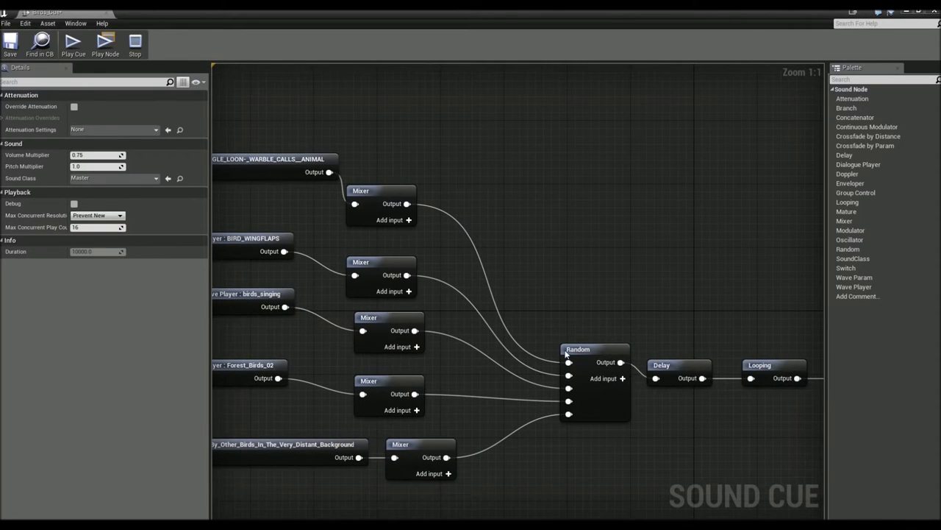
{"action": "right_click_drag", "start_coordinate": [565, 355], "coordinate": [536, 302]}
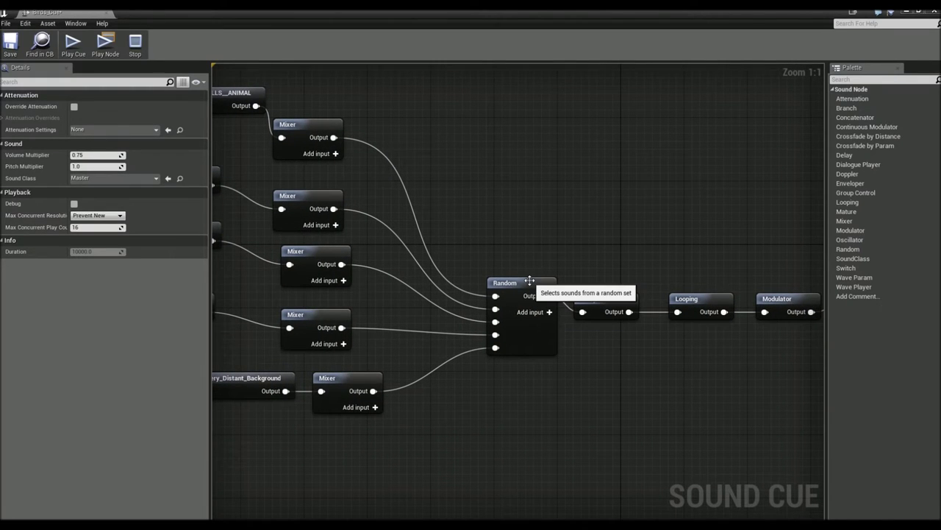
Select the Random node and inspect its settings, widening the property names to read them in full
{"action": "left_click", "coordinate": [530, 280]}
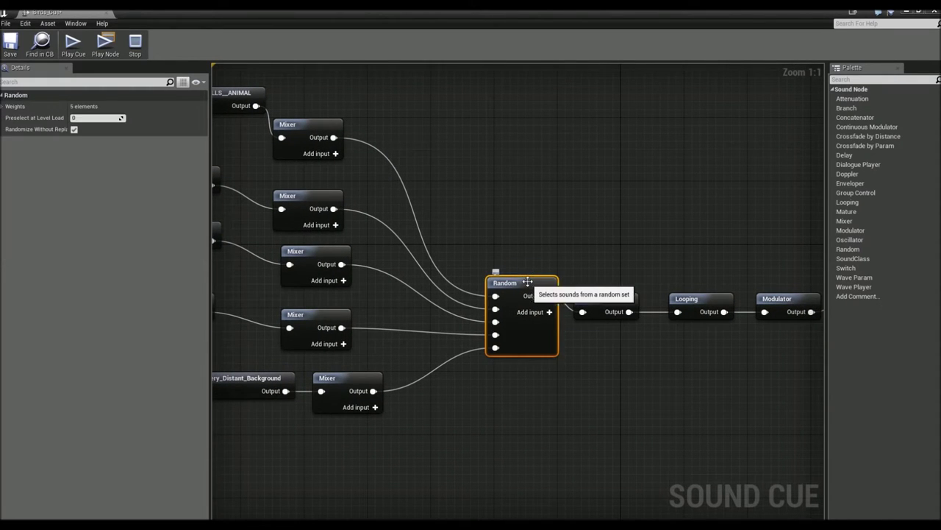
{"action": "right_click_drag", "start_coordinate": [494, 237], "coordinate": [538, 223]}
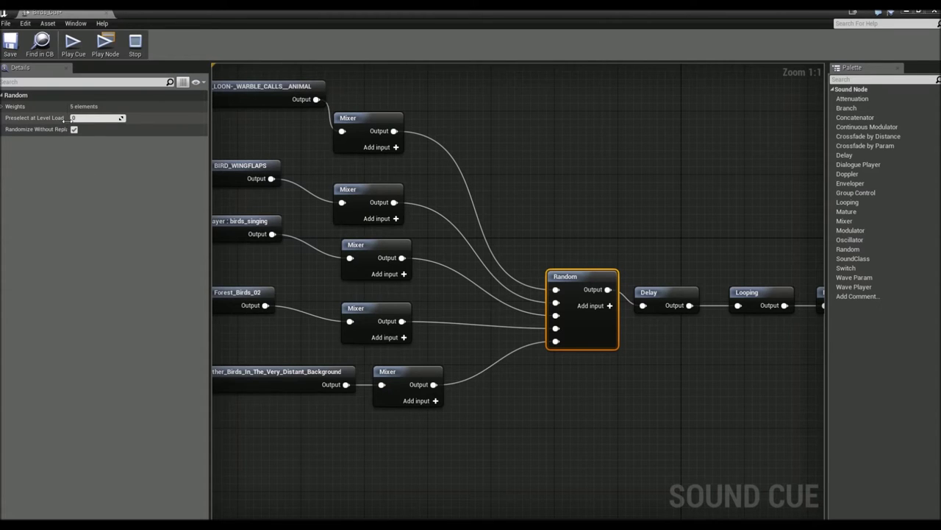
{"action": "left_click_drag", "start_coordinate": [66, 120], "coordinate": [98, 120]}
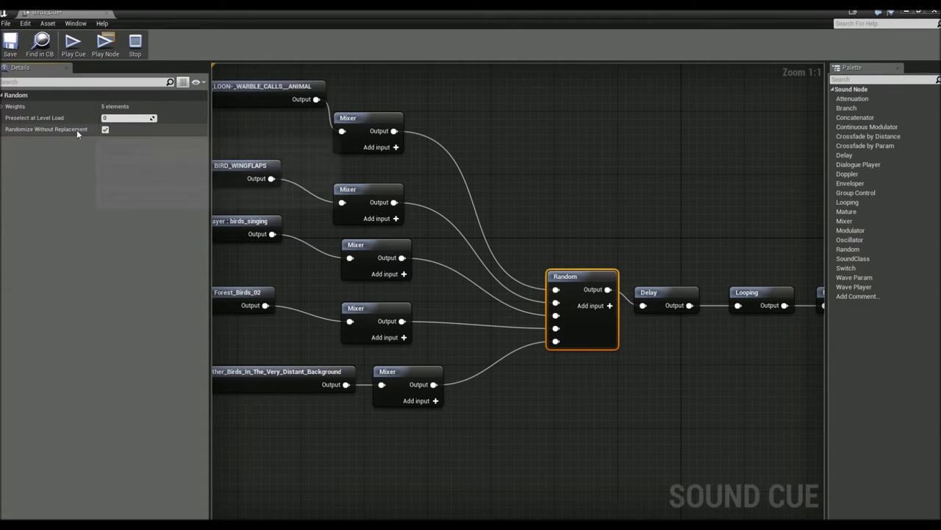
{"action": "right_click_drag", "start_coordinate": [589, 198], "coordinate": [367, 183]}
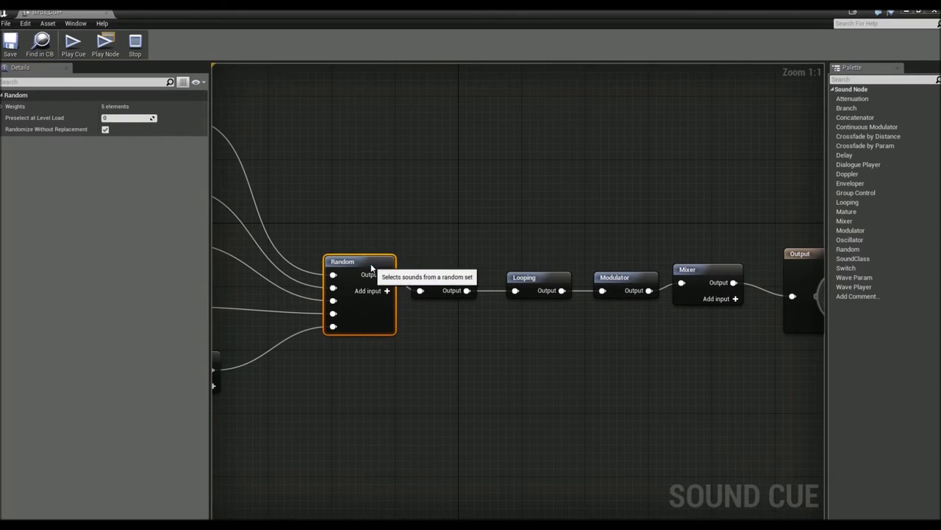
Rearrange the Random, Delay, Looping and Modulator nodes into a tidy row while inspecting the settings of the Delay, Looping and Modulator
{"action": "left_click_drag", "start_coordinate": [372, 267], "coordinate": [332, 259]}
{"action": "left_click", "coordinate": [433, 286]}
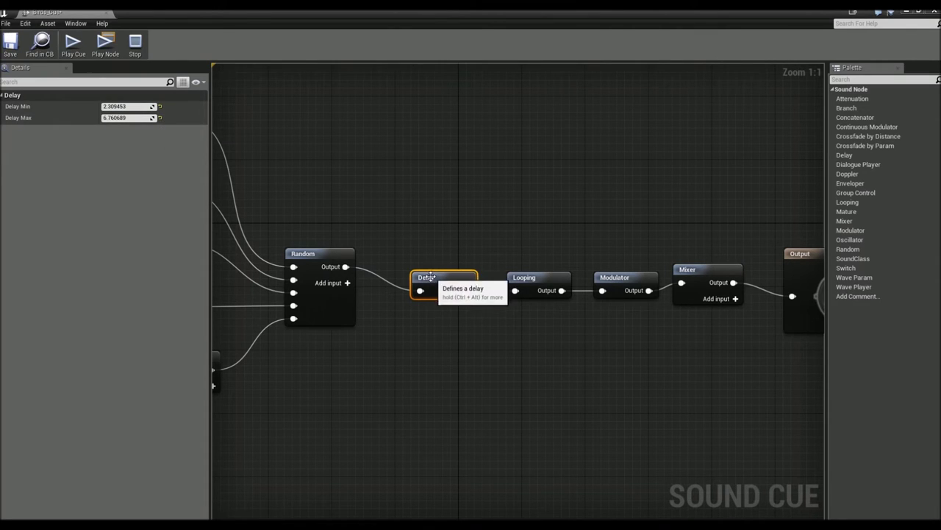
{"action": "left_click_drag", "start_coordinate": [432, 272], "coordinate": [408, 264]}
{"action": "left_click_drag", "start_coordinate": [554, 284], "coordinate": [530, 270]}
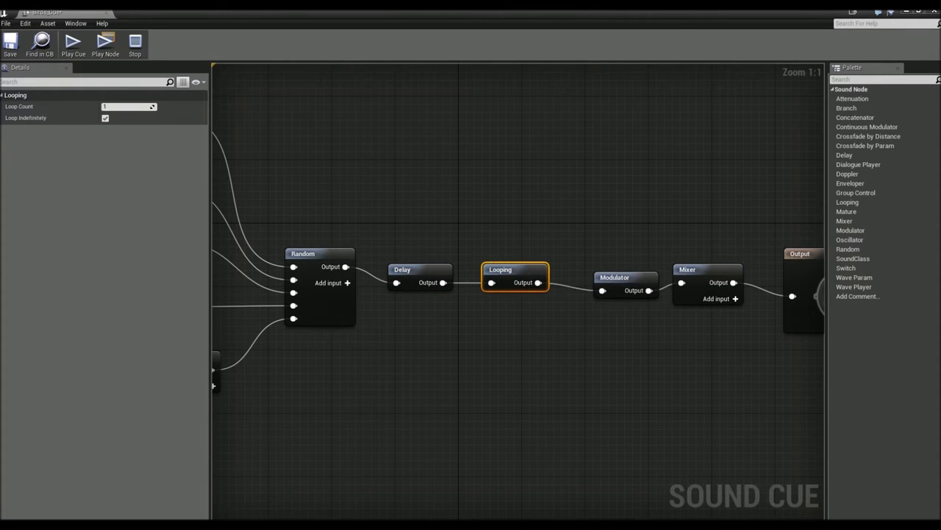
{"action": "right_click_drag", "start_coordinate": [410, 209], "coordinate": [460, 199]}
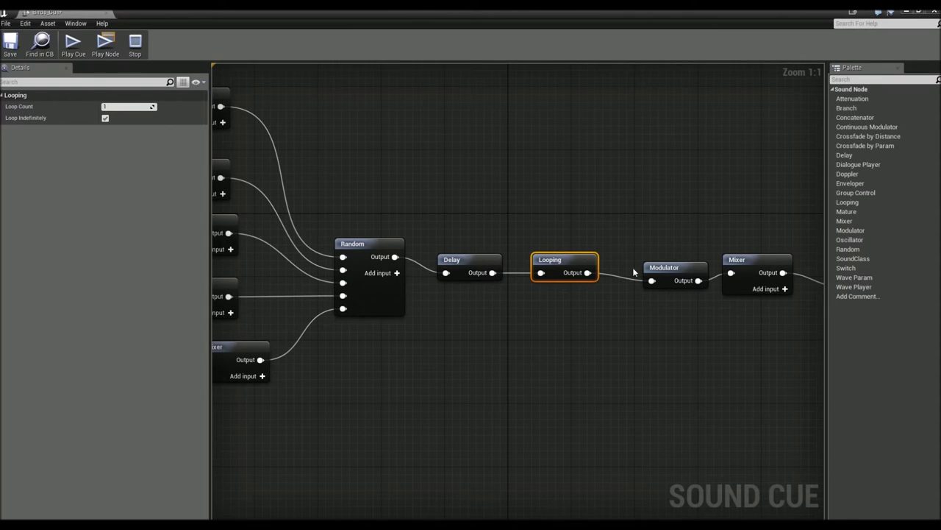
{"action": "left_click_drag", "start_coordinate": [652, 272], "coordinate": [645, 263]}
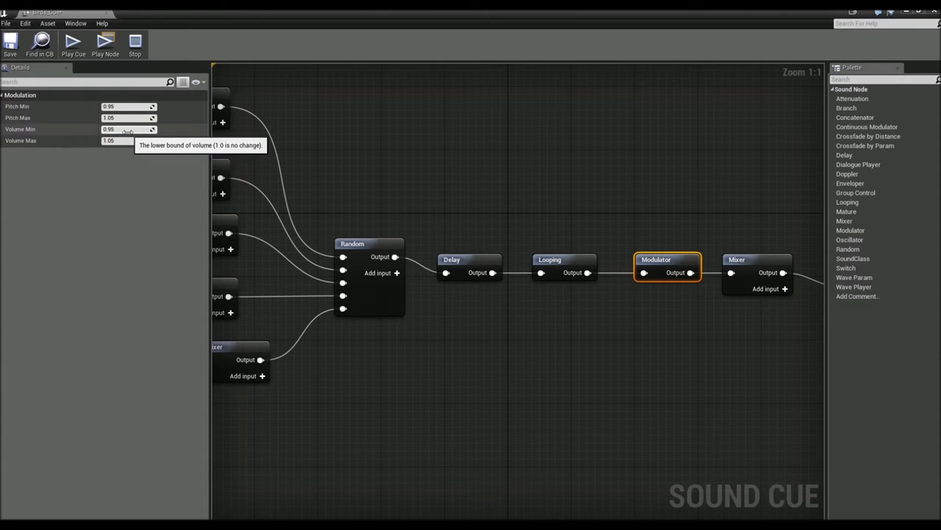
Attach the last Mixer's output to the Output node again
{"action": "right_click_drag", "start_coordinate": [608, 211], "coordinate": [438, 201]}
{"action": "left_click_drag", "start_coordinate": [613, 263], "coordinate": [672, 277]}
{"action": "right_click_drag", "start_coordinate": [412, 200], "coordinate": [552, 205]}
{"action": "scroll", "coordinate": [575, 212], "scroll_direction": "down", "scroll_amount": 2}
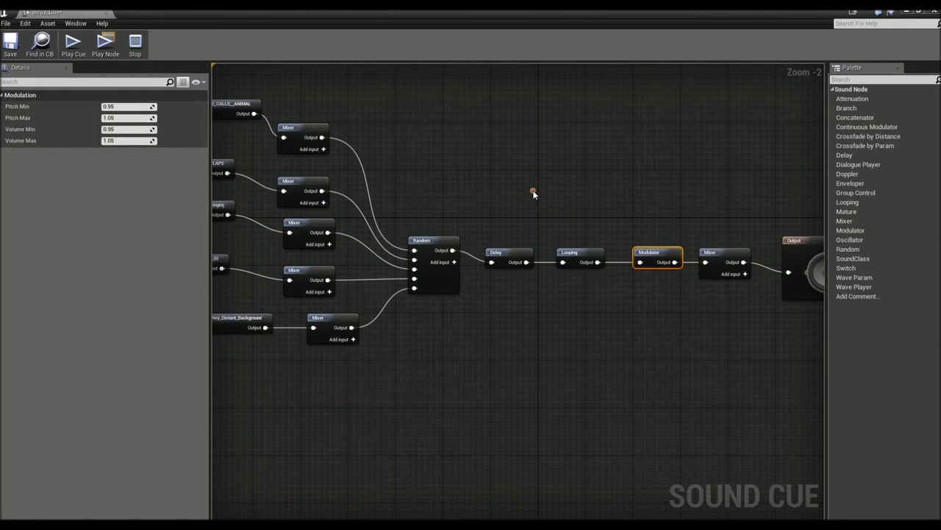
Browse the list of sound nodes that can be added to the graph without adding any
{"action": "right_click", "coordinate": [534, 194]}
{"action": "scroll", "coordinate": [565, 309], "scroll_direction": "down", "scroll_amount": 3}
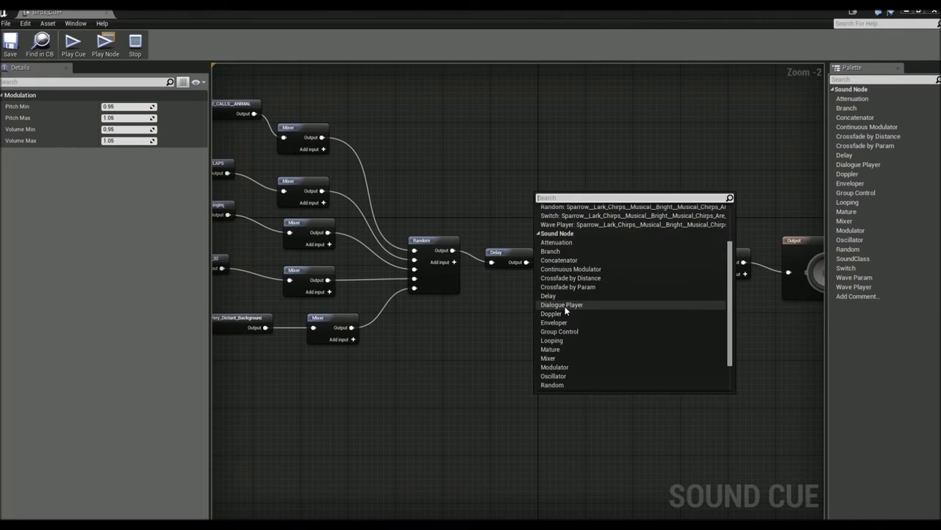
{"action": "scroll", "coordinate": [564, 310], "scroll_direction": "down", "scroll_amount": 2}
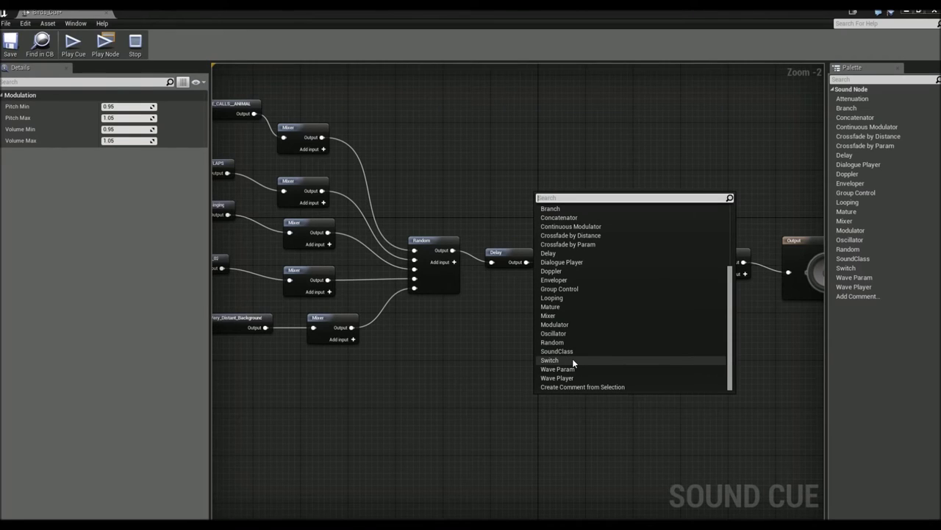
{"action": "scroll", "coordinate": [564, 267], "scroll_direction": "up", "scroll_amount": 3}
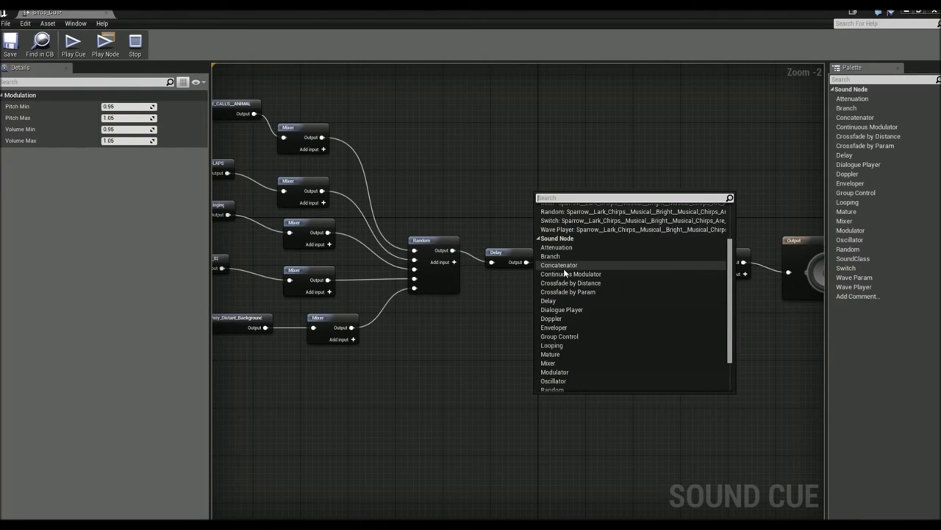
{"action": "left_click", "coordinate": [487, 175]}
{"action": "left_click", "coordinate": [487, 173]}
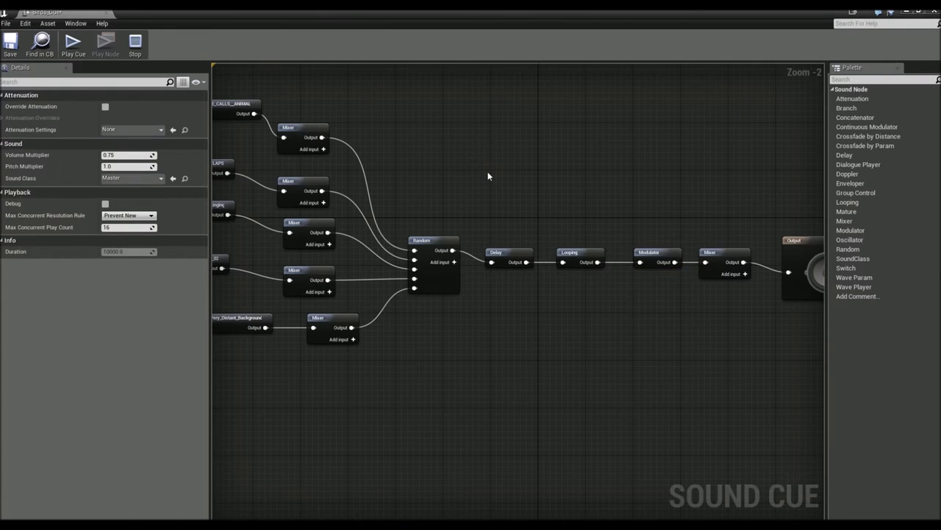
{"action": "right_click", "coordinate": [489, 176]}
{"action": "left_click", "coordinate": [429, 141]}
Play the complete bird sound cue with its whole node graph in view
{"action": "right_click_drag", "start_coordinate": [337, 140], "coordinate": [395, 164]}
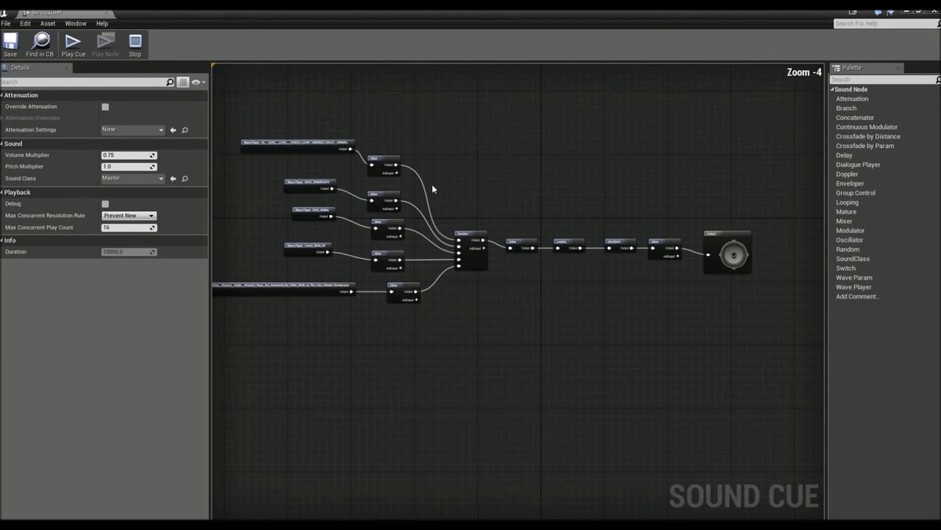
{"action": "right_click_drag", "start_coordinate": [561, 193], "coordinate": [581, 202]}
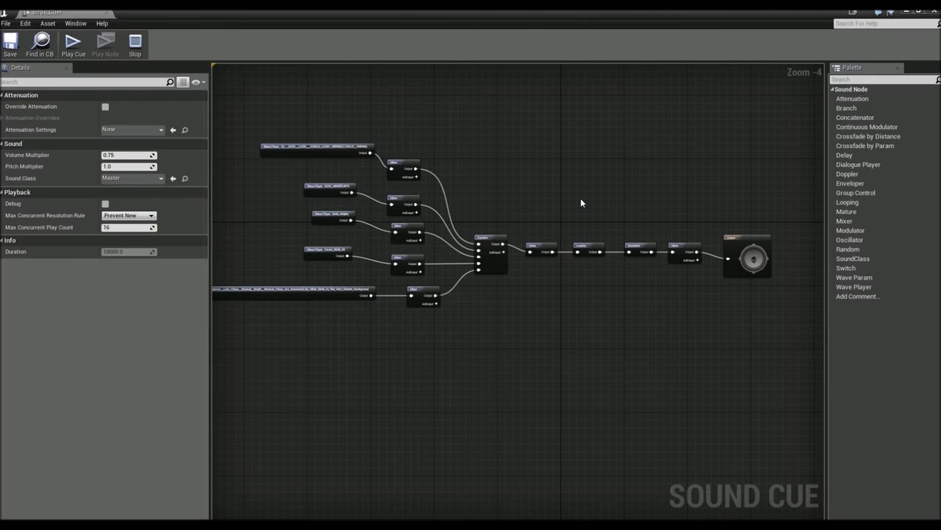
{"action": "key", "text": "space"}
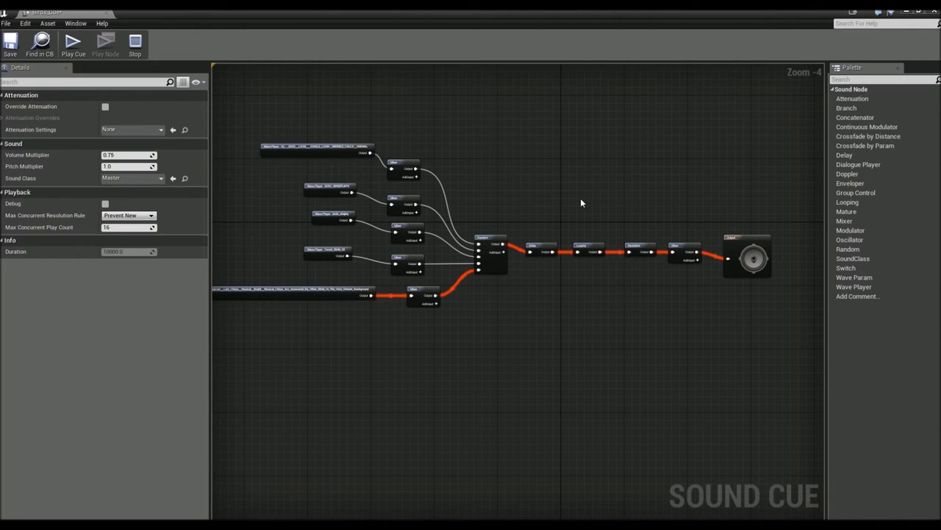
Stop and replay the bird sound cue several times to compare which branch the Random node picks
{"action": "key", "text": "space"}
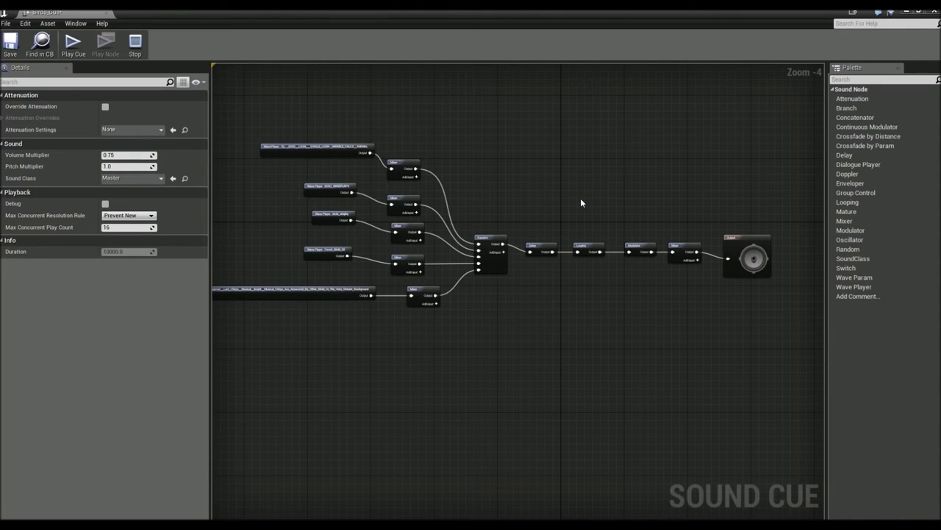
{"action": "key", "text": "space"}
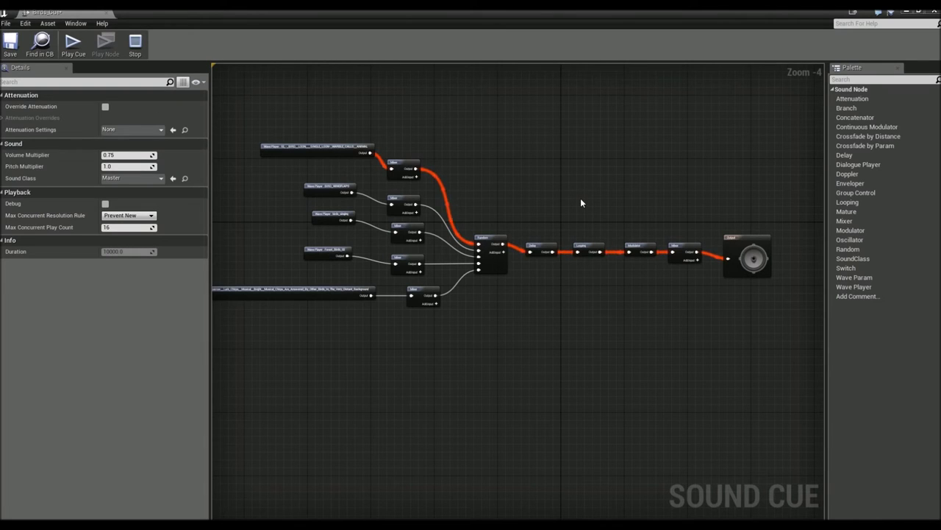
{"action": "key", "text": "space"}
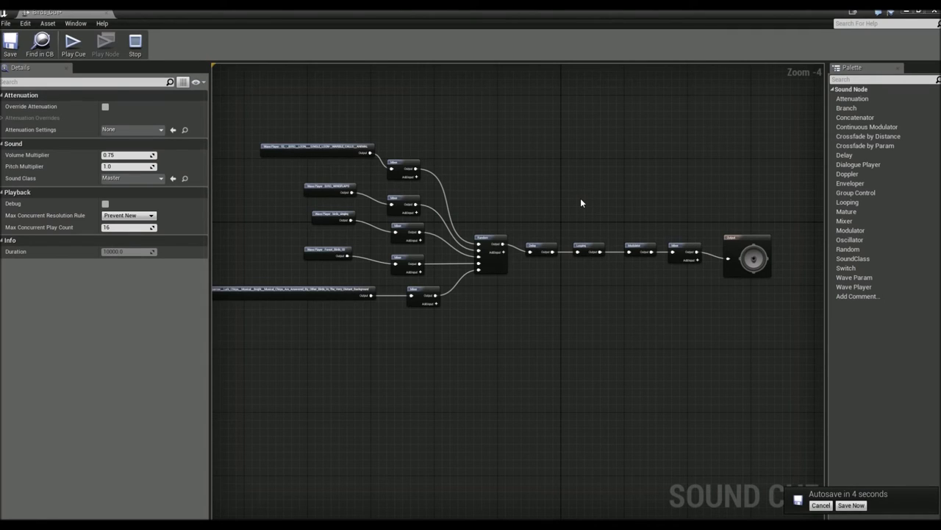
{"action": "key", "text": "space"}
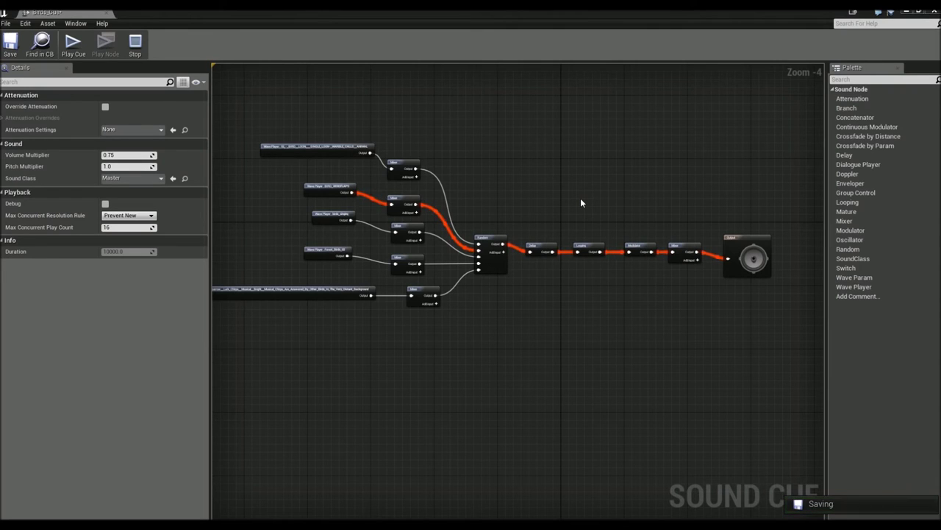
{"action": "key", "text": "space"}
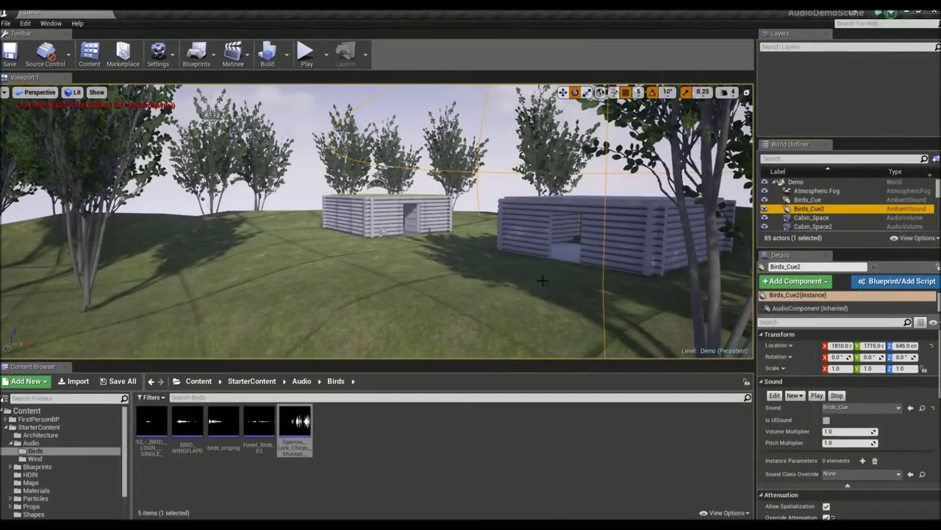
Return to the level, bring the view close to the log cabin and start a play test with game control
{"action": "right_click_drag", "start_coordinate": [543, 280], "coordinate": [428, 234]}
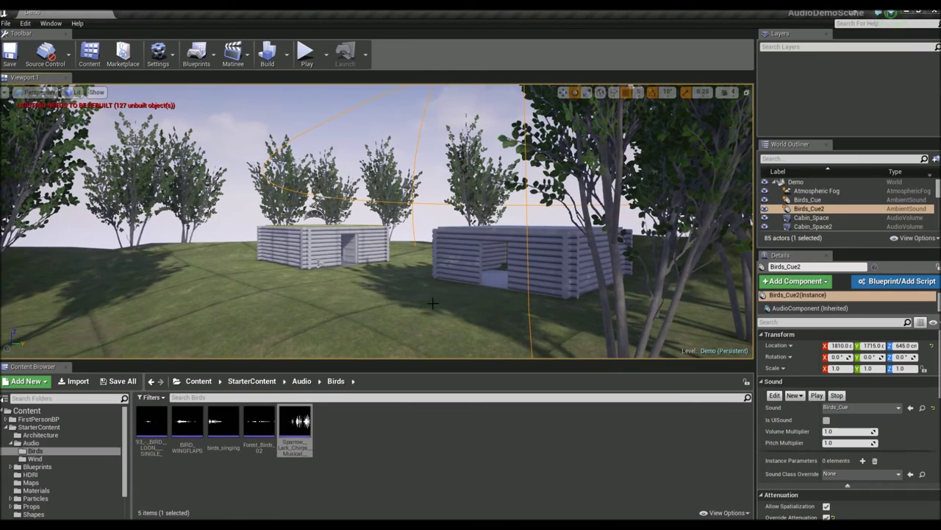
{"action": "right_click_drag", "start_coordinate": [390, 291], "coordinate": [332, 305]}
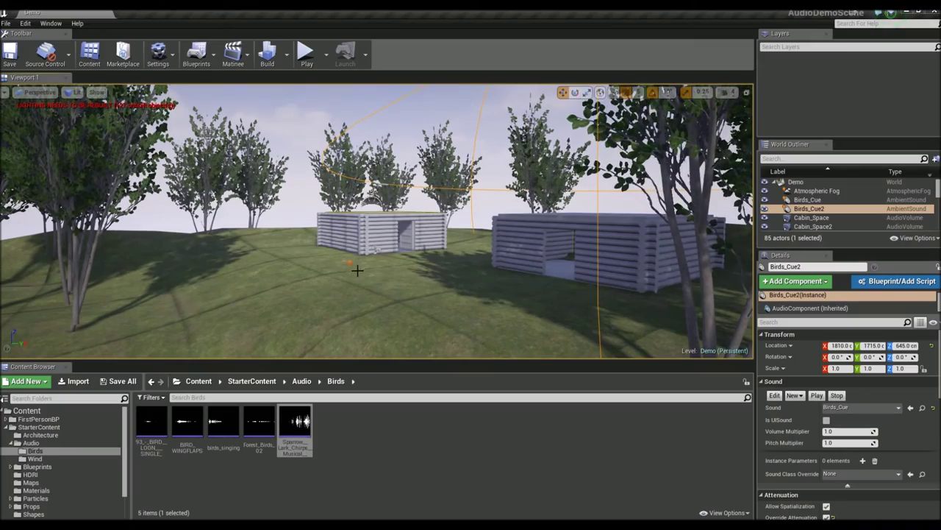
{"action": "key", "text": "w"}
{"action": "right_click_drag", "start_coordinate": [358, 271], "coordinate": [353, 309]}
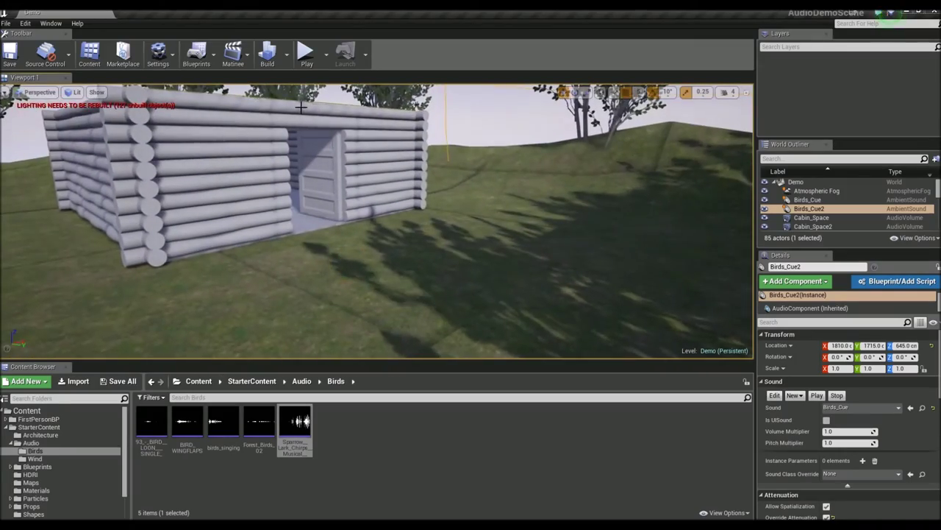
{"action": "left_click", "coordinate": [307, 54]}
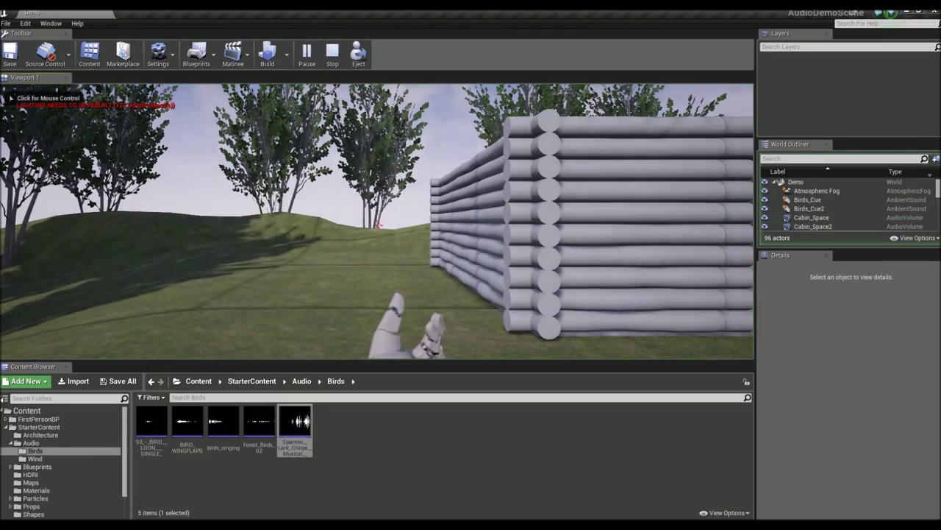
{"action": "left_click", "coordinate": [379, 225]}
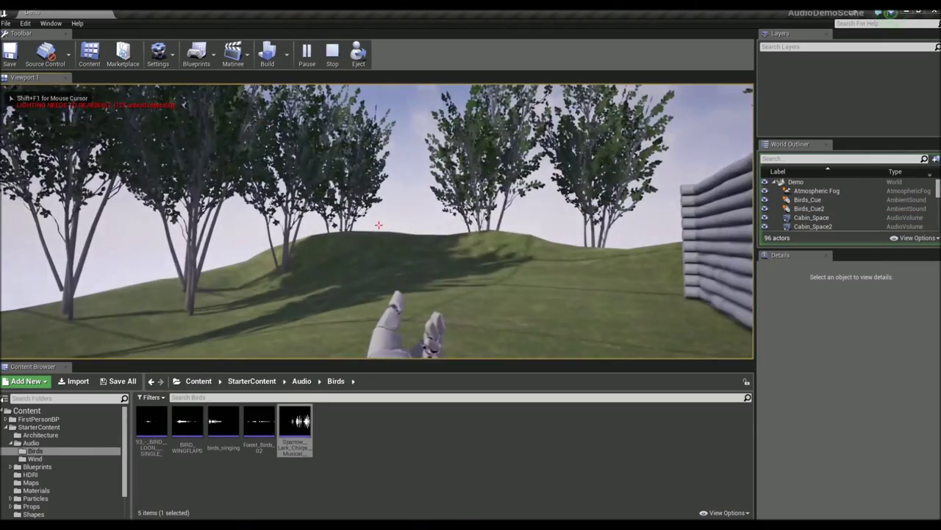
Walk around outside to the cabin's front and enter through its open door, listening to the birds
{"action": "key", "text": "w"}
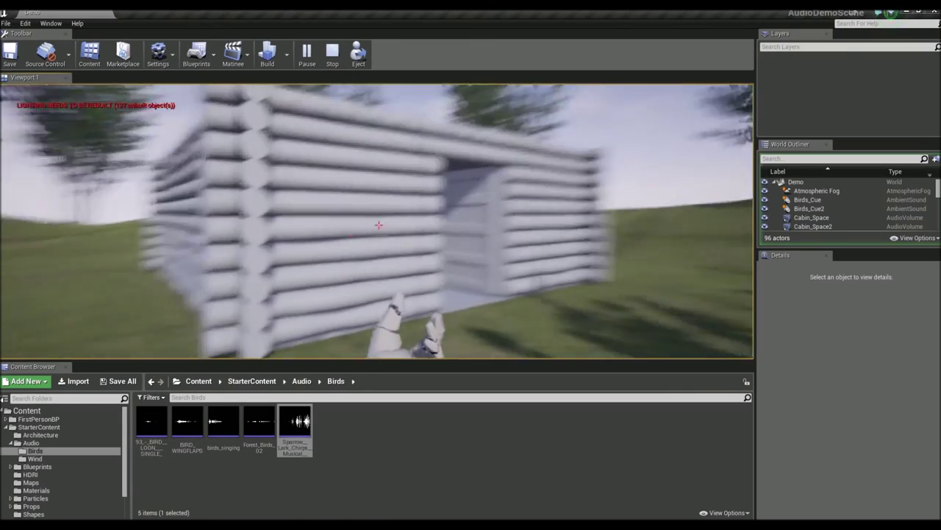
{"action": "key", "text": "d"}
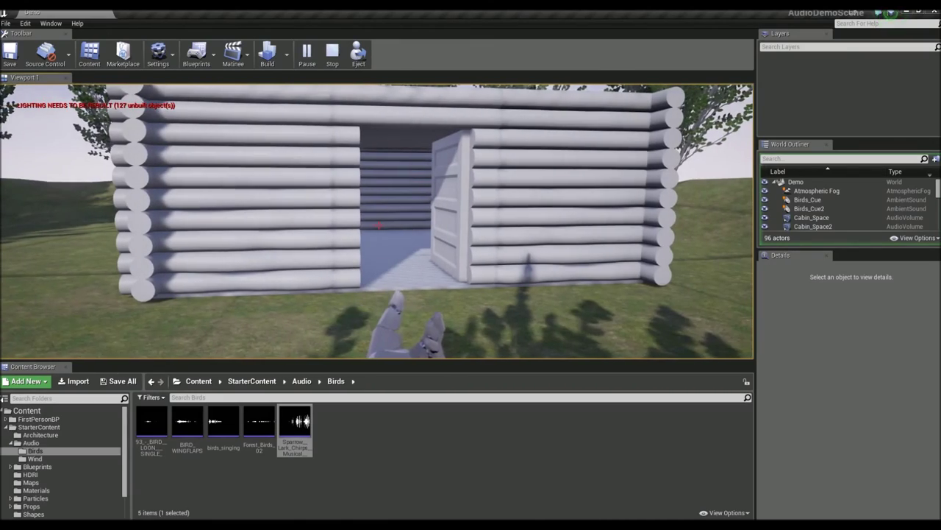
{"action": "key", "text": "w"}
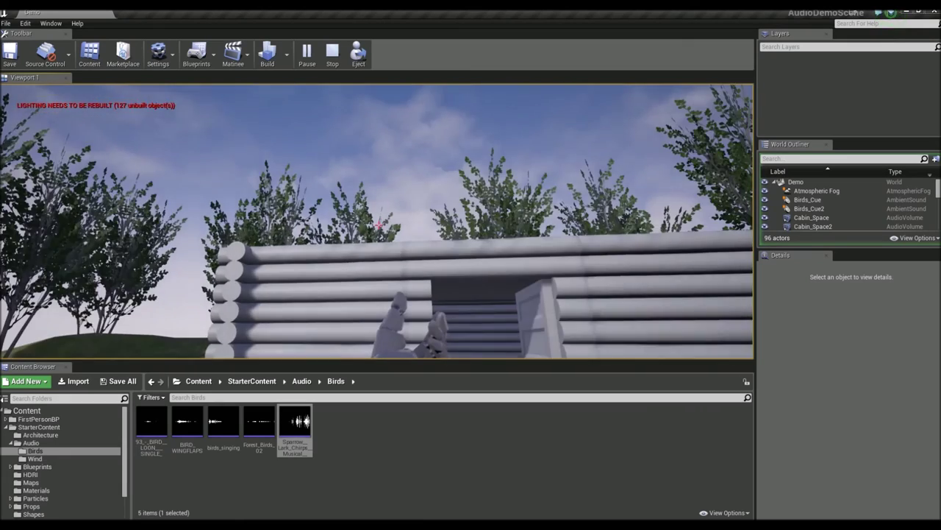
{"action": "key", "text": "w"}
{"action": "key", "text": "w"}
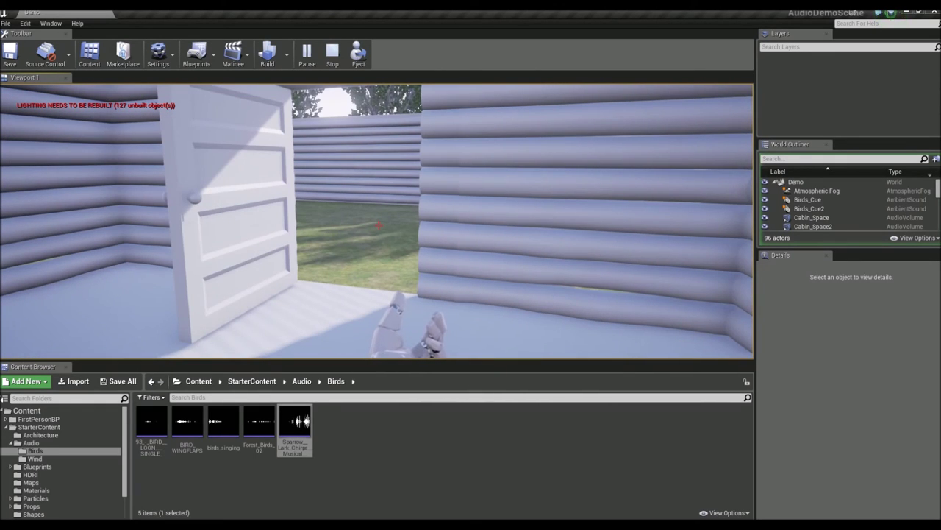
Move around inside the cabin to hear the interior sound, walk back outside and end the play test
{"action": "key", "text": "s"}
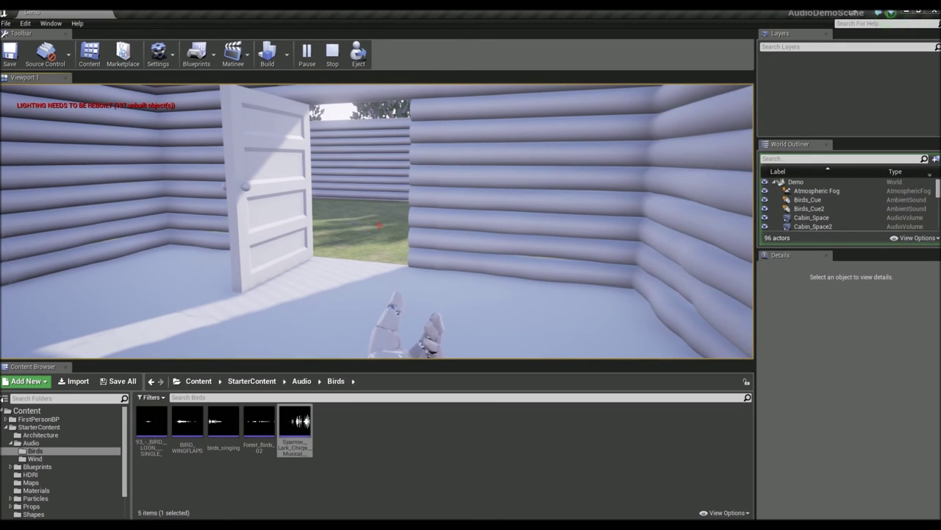
{"action": "key", "text": "d"}
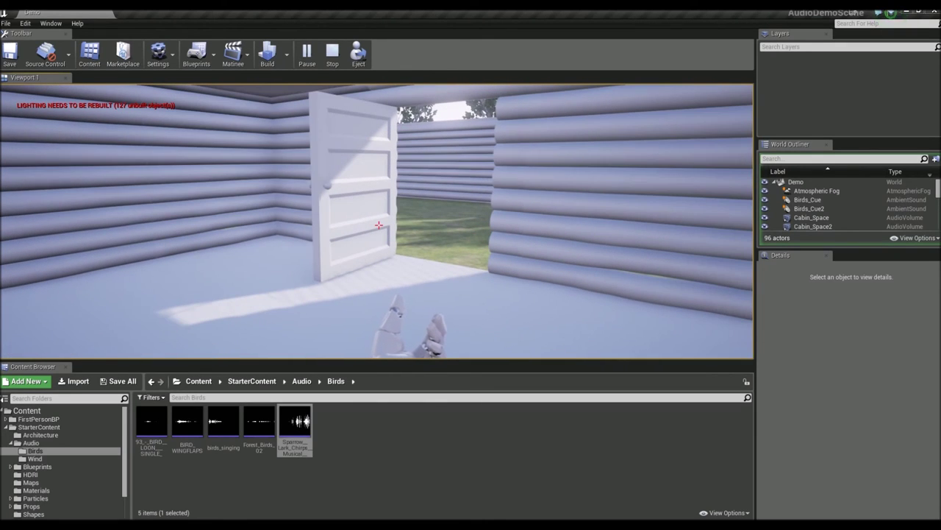
{"action": "key", "text": "w"}
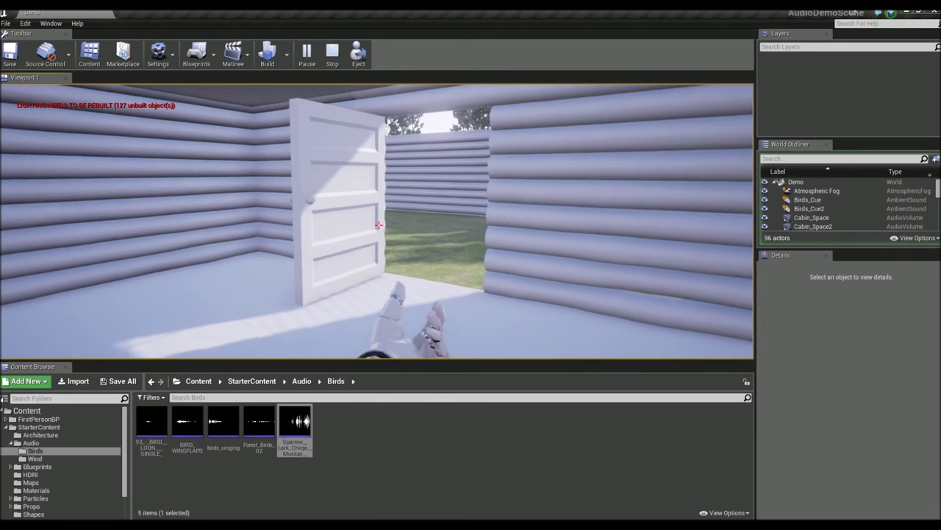
{"action": "key", "text": "s"}
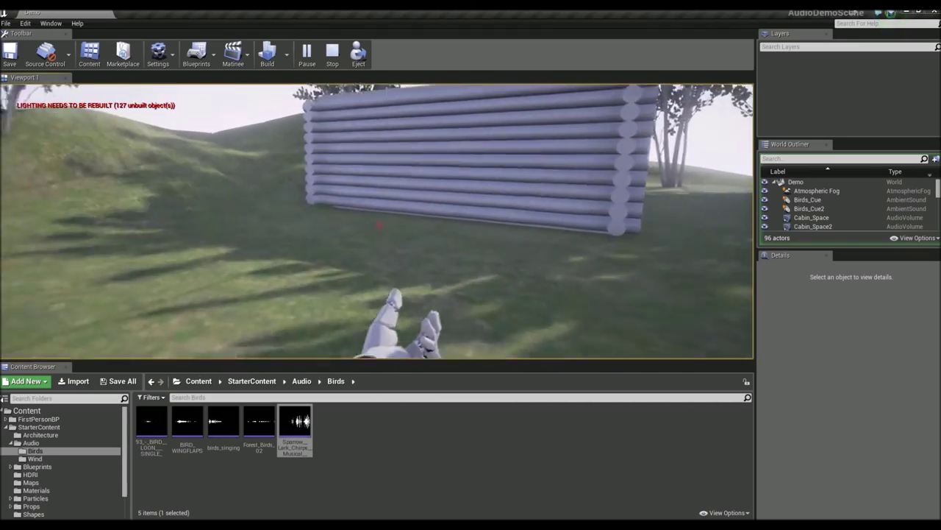
{"action": "key", "text": "Escape"}
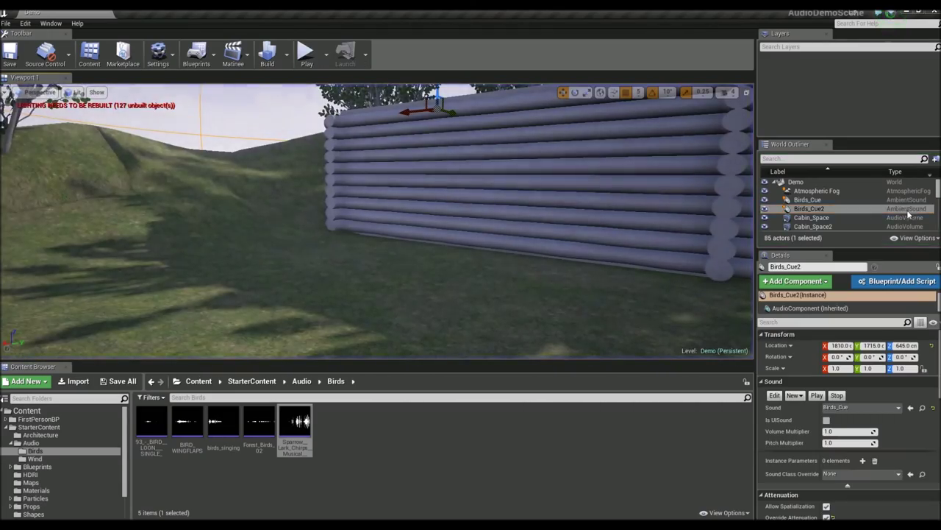
Select the Cabin_Space audio volume and examine its brush, Audio Volume, Reverb and Ambient Zone settings
{"action": "left_click", "coordinate": [849, 217]}
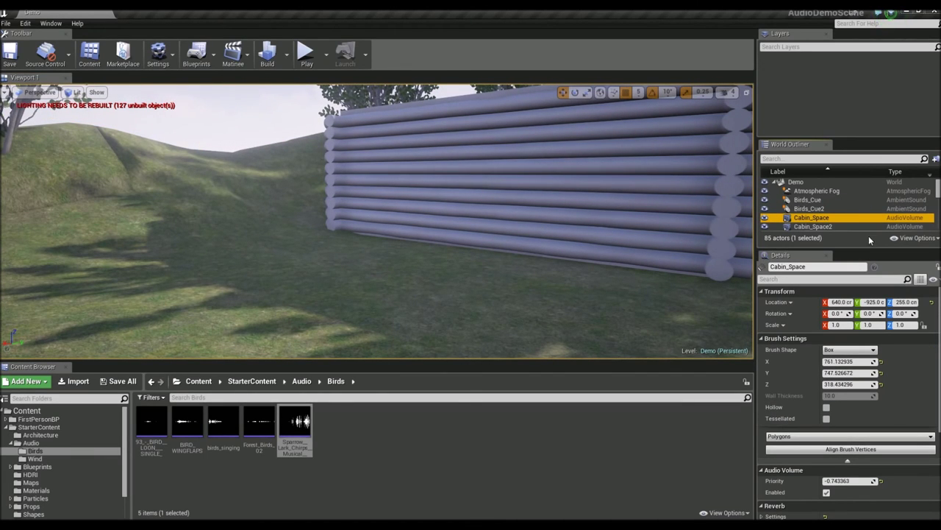
{"action": "right_click", "coordinate": [886, 215]}
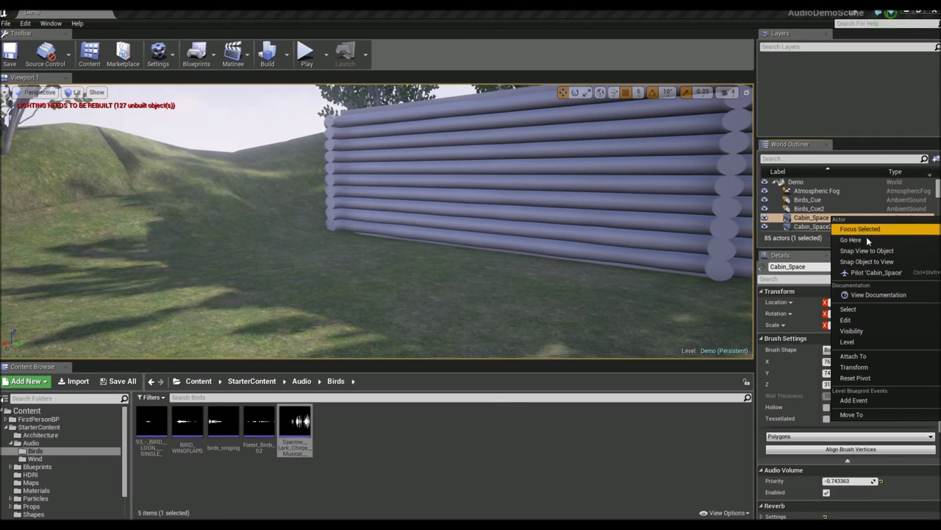
{"action": "left_click", "coordinate": [780, 376]}
{"action": "scroll", "coordinate": [782, 380], "scroll_direction": "down", "scroll_amount": 2}
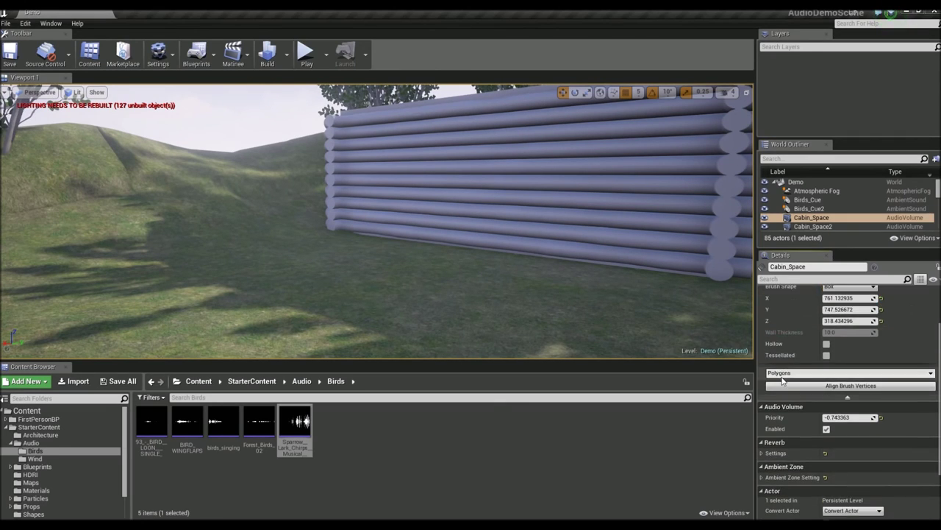
{"action": "scroll", "coordinate": [781, 376], "scroll_direction": "down", "scroll_amount": 3}
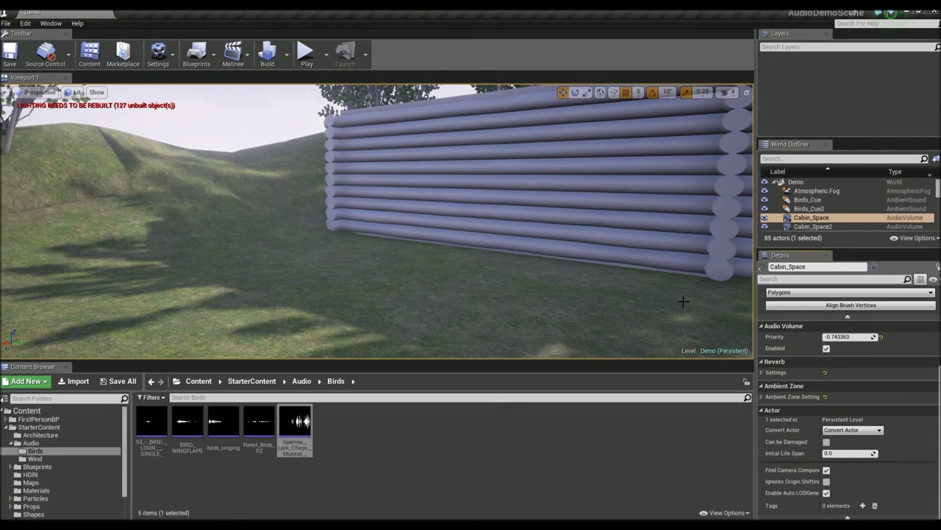
Examine how the Cabin_Space audio volume's box fits around its cabin, from above and from ground level between the cabins
{"action": "right_click_drag", "start_coordinate": [626, 311], "coordinate": [725, 231]}
{"action": "right_click_drag", "start_coordinate": [412, 294], "coordinate": [435, 234]}
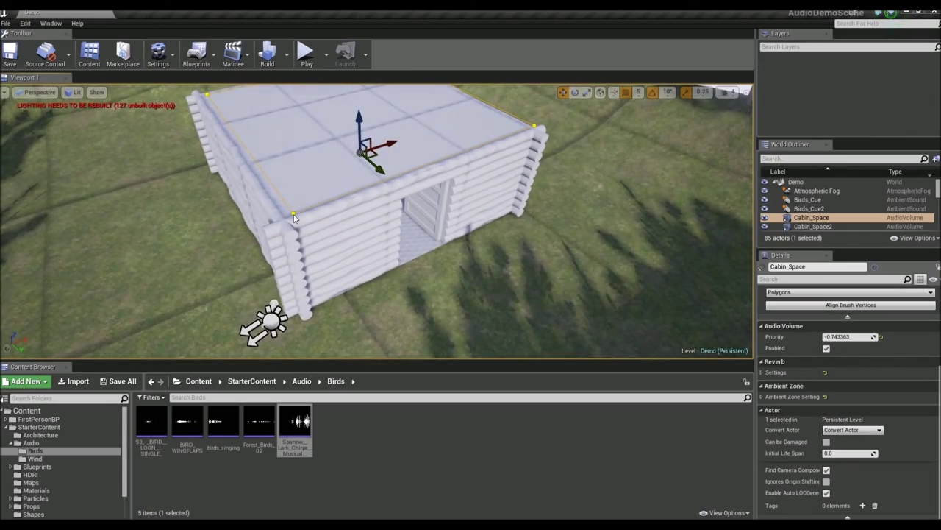
{"action": "key", "text": "f"}
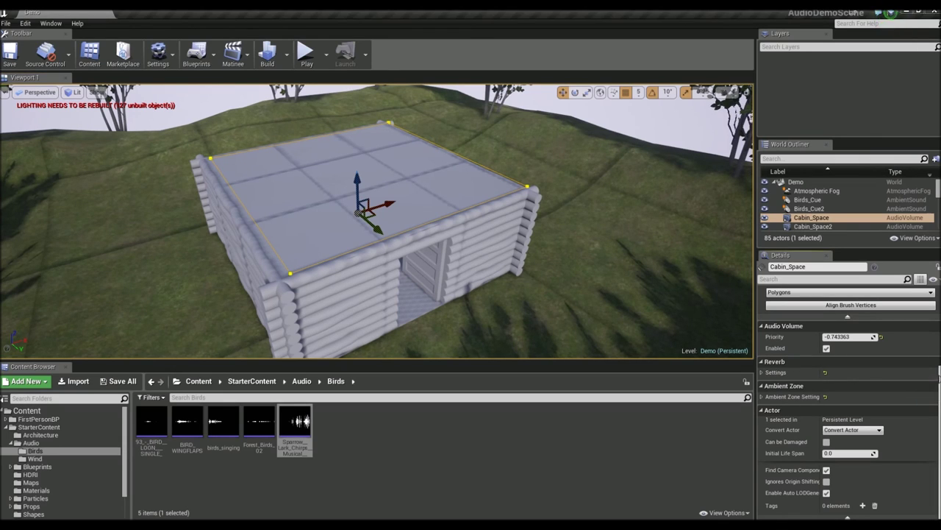
{"action": "scroll", "coordinate": [936, 319], "scroll_direction": "up", "scroll_amount": 3}
{"action": "scroll", "coordinate": [936, 318], "scroll_direction": "up", "scroll_amount": 1}
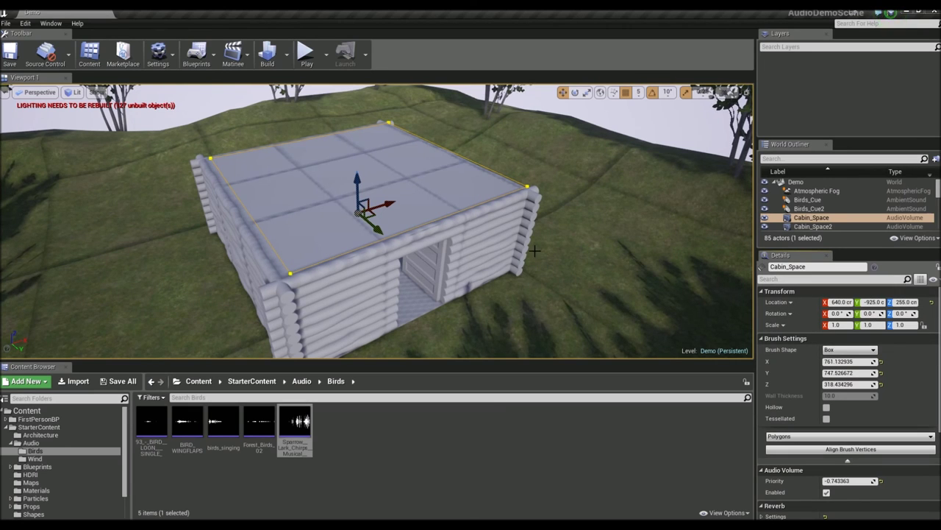
{"action": "key", "text": "w"}
{"action": "right_click_drag", "start_coordinate": [226, 175], "coordinate": [331, 184]}
{"action": "key", "text": "w"}
{"action": "key", "text": "w"}
{"action": "right_click_drag", "start_coordinate": [187, 169], "coordinate": [151, 170]}
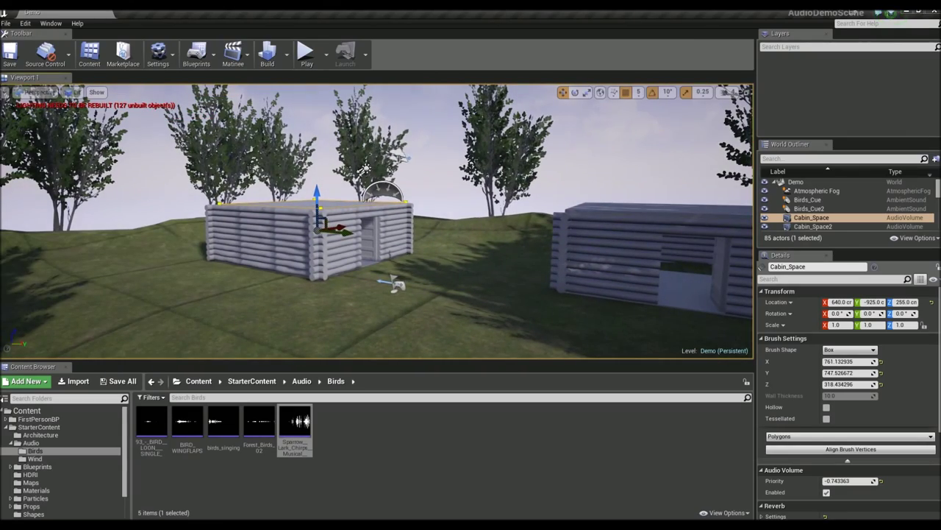